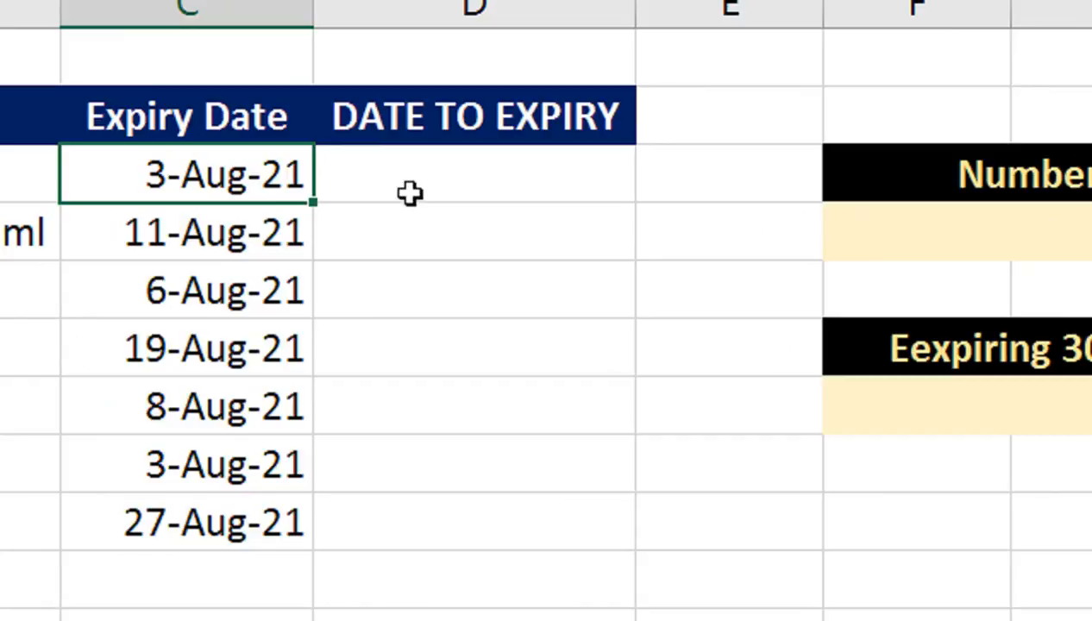
- Enter the formula =C3-TODAY() in D3 to calculate the days until expiry
left_click(130, 163)
type("=")
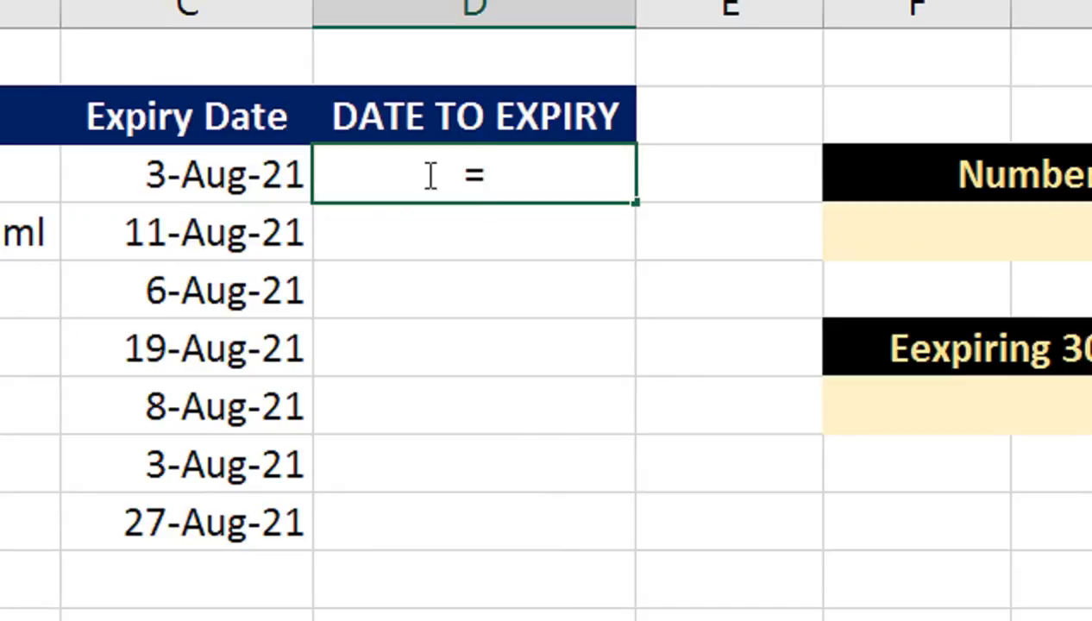
key("Left")
type("-TODA")
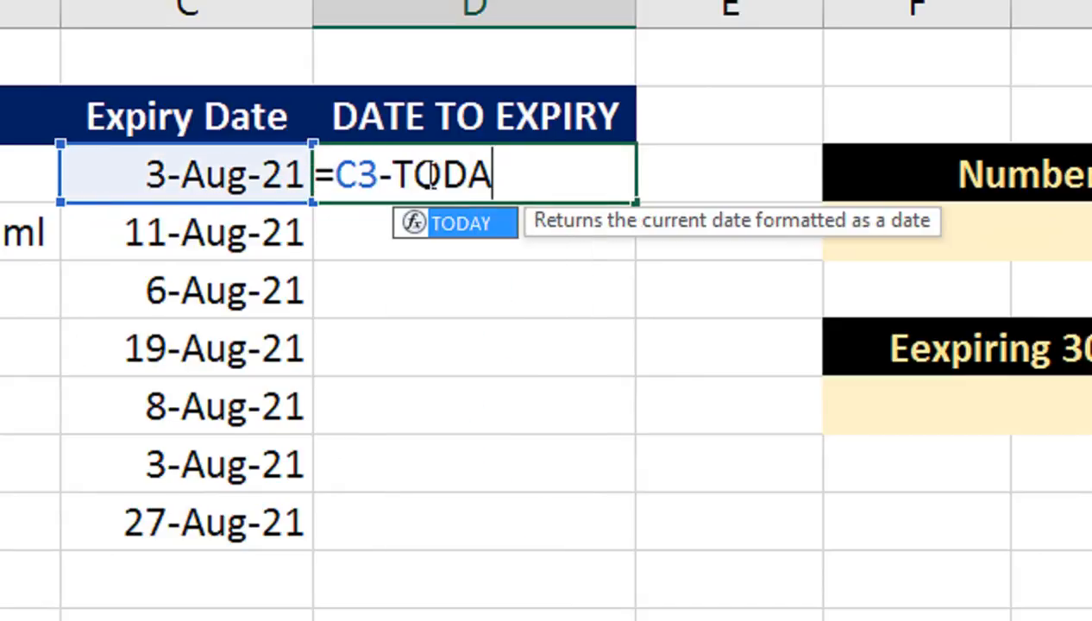
type("Y()")
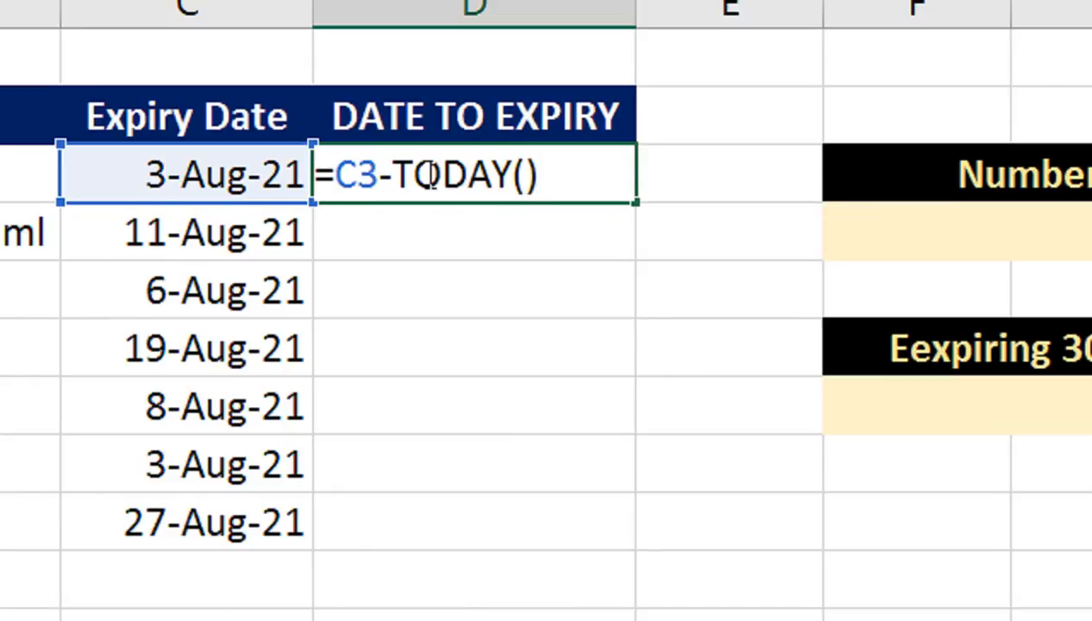
key("Return")
- Apply the General number format to D3 and fill its formula down to D9
left_click(427, 174)
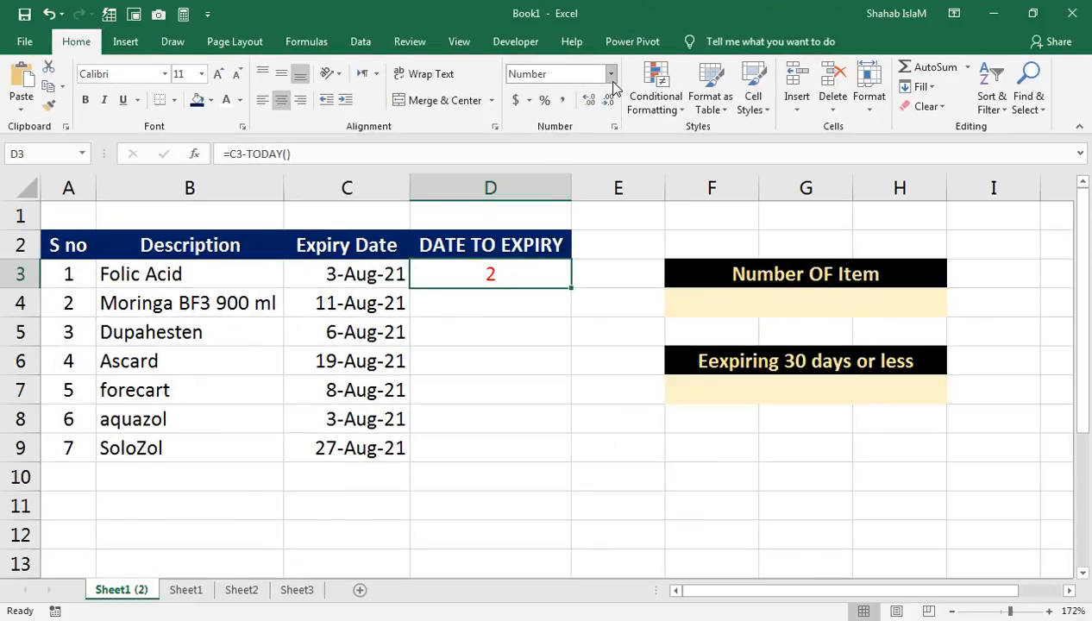
left_click(610, 75)
left_click(608, 104)
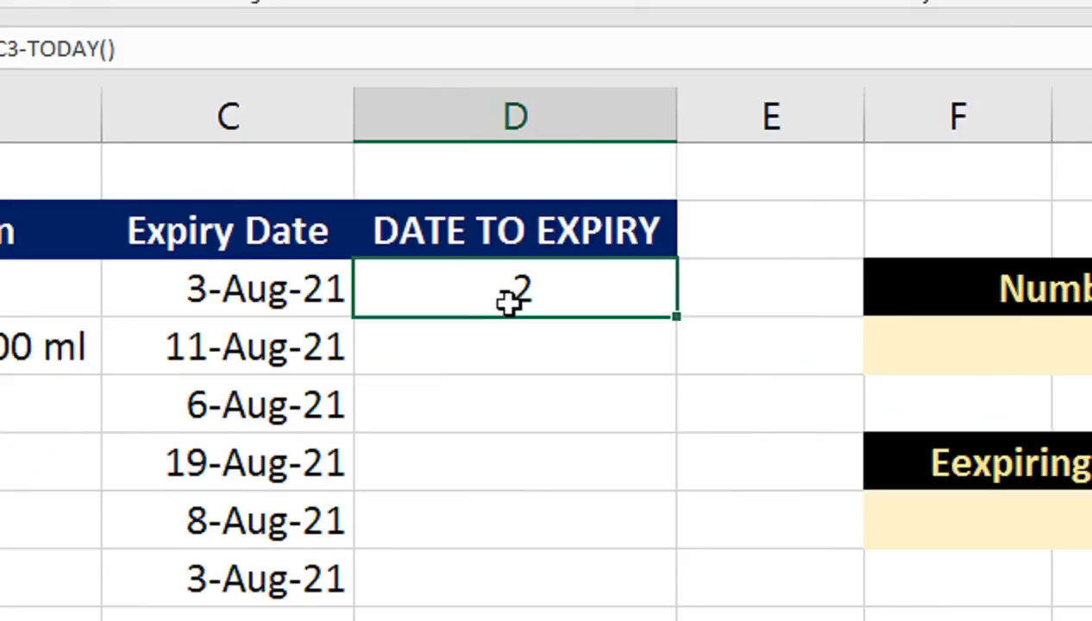
left_click_drag(675, 319, 665, 620)
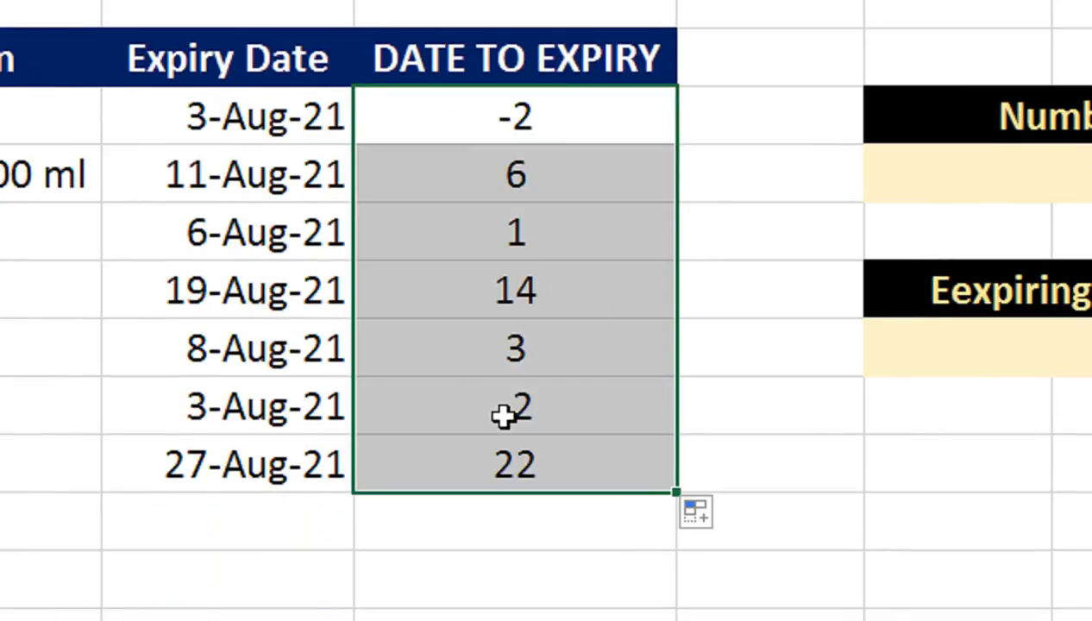
- Change the aquazol expiry date in C8 to 8/2/2021
double_click(312, 407)
double_click(231, 402)
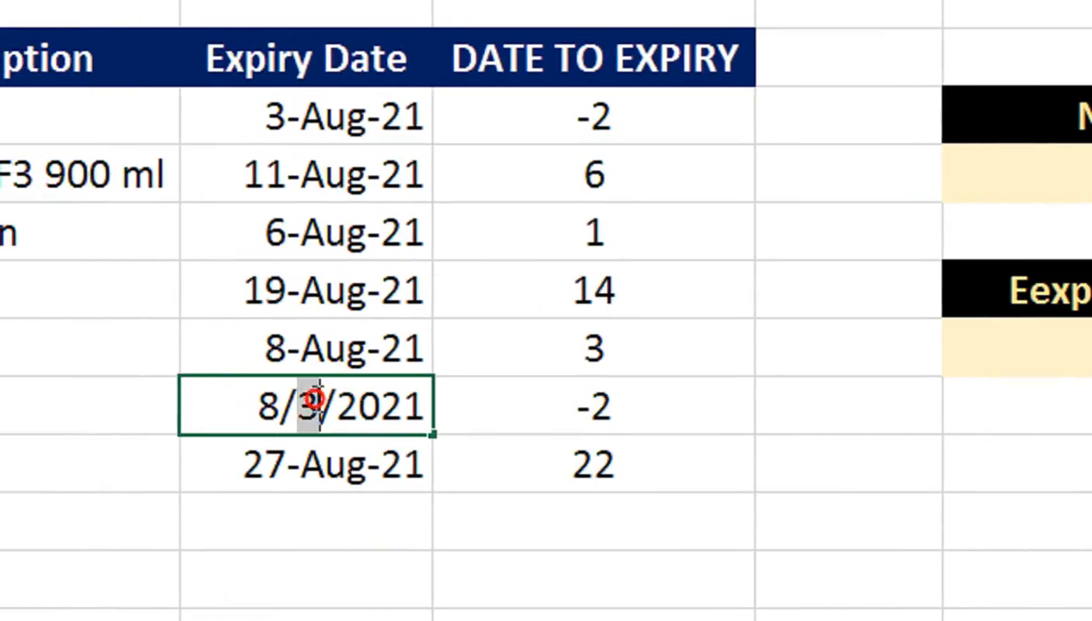
type("2")
key("Return")
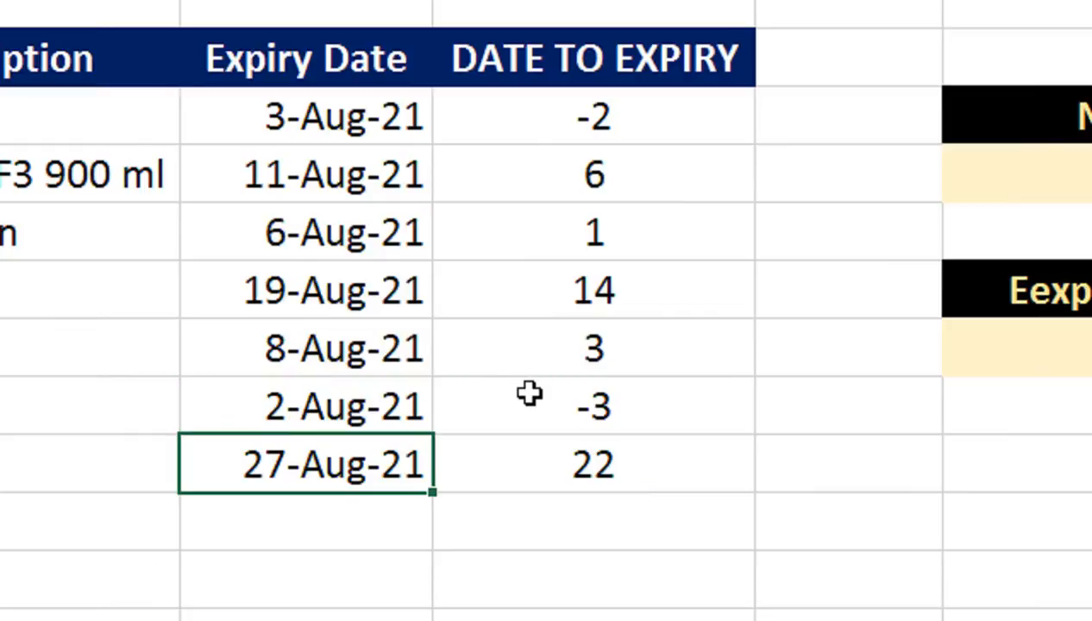
- Format D3:D9 as Number with negative values in red without a minus sign and no decimal places
left_click_drag(615, 136, 634, 453)
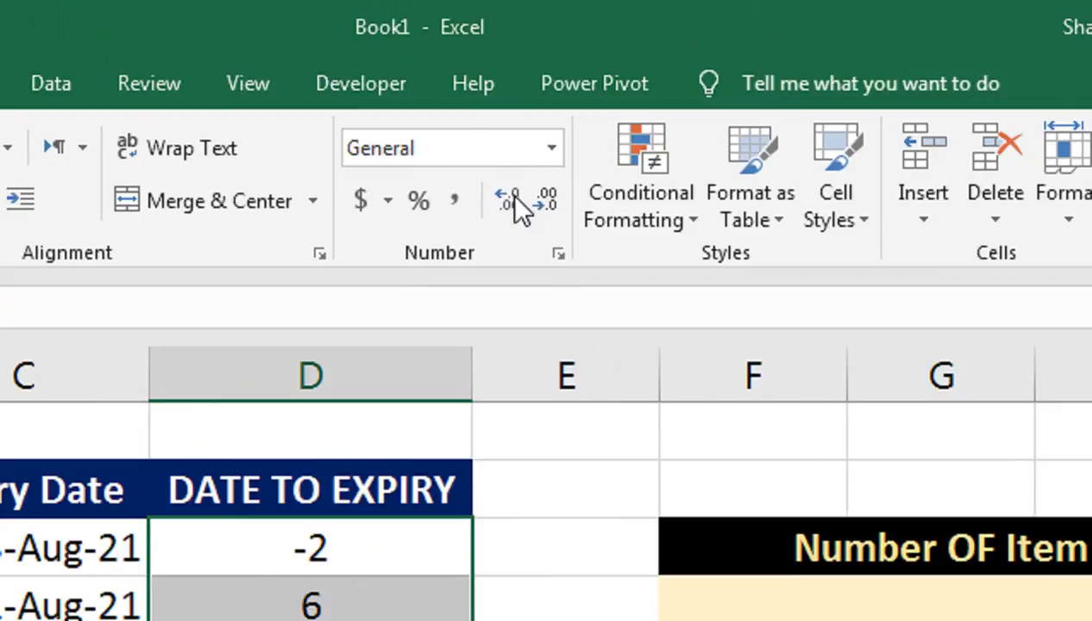
left_click(557, 254)
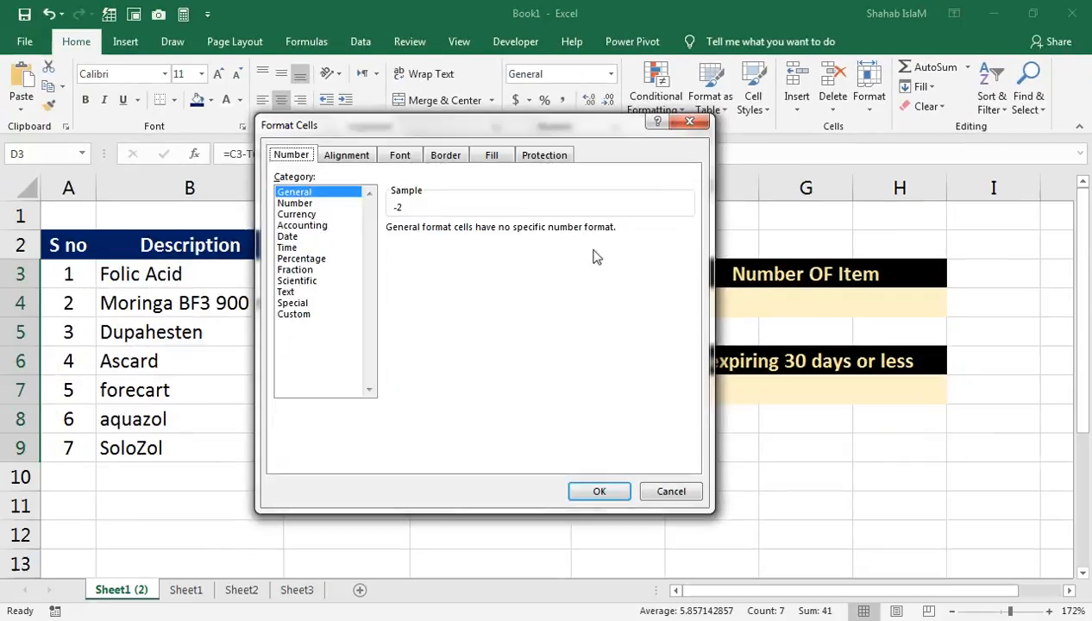
left_click(293, 313)
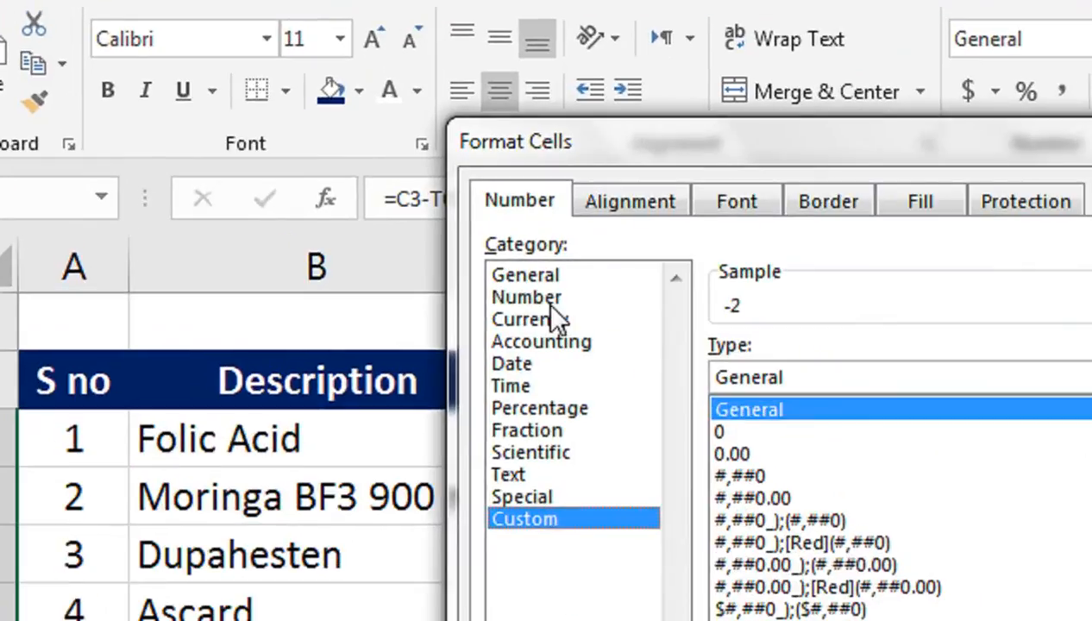
left_click(295, 204)
left_click(402, 298)
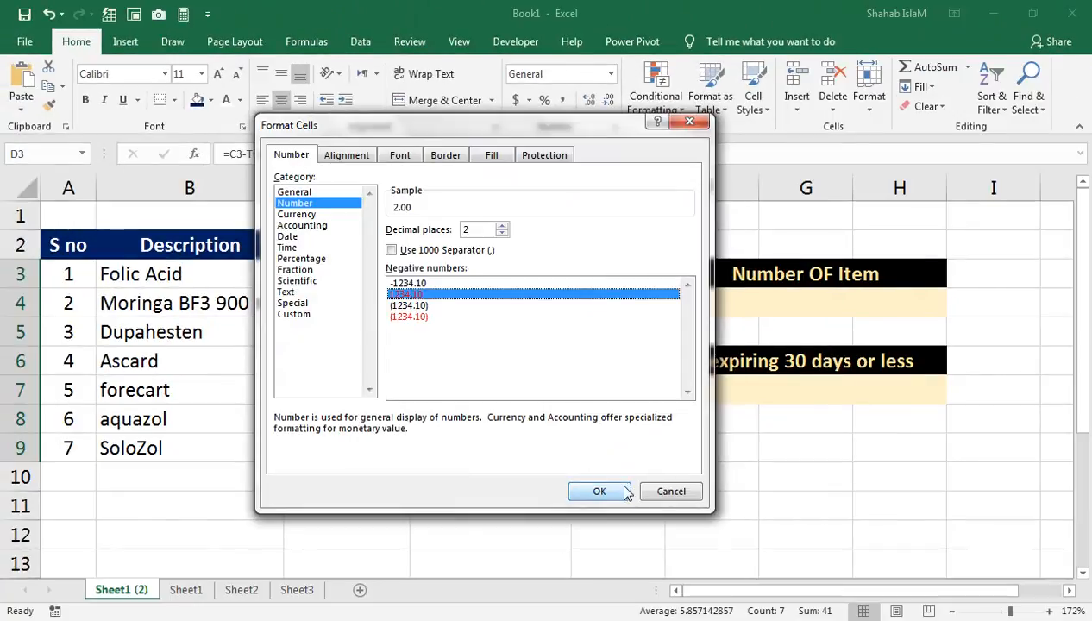
left_click(1091, 620)
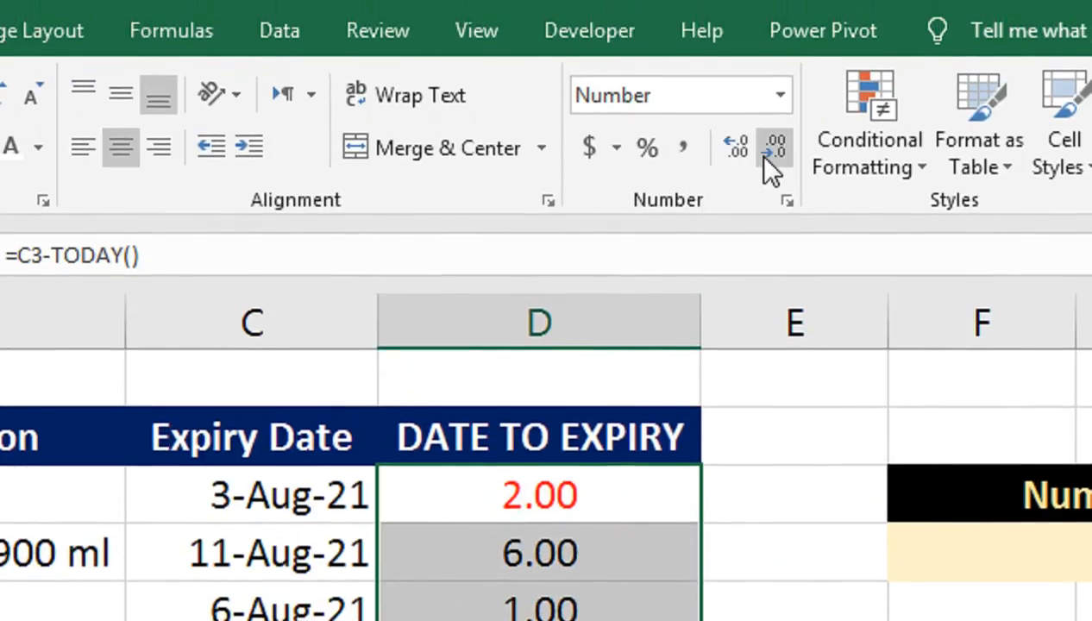
left_click(762, 156)
left_click(763, 156)
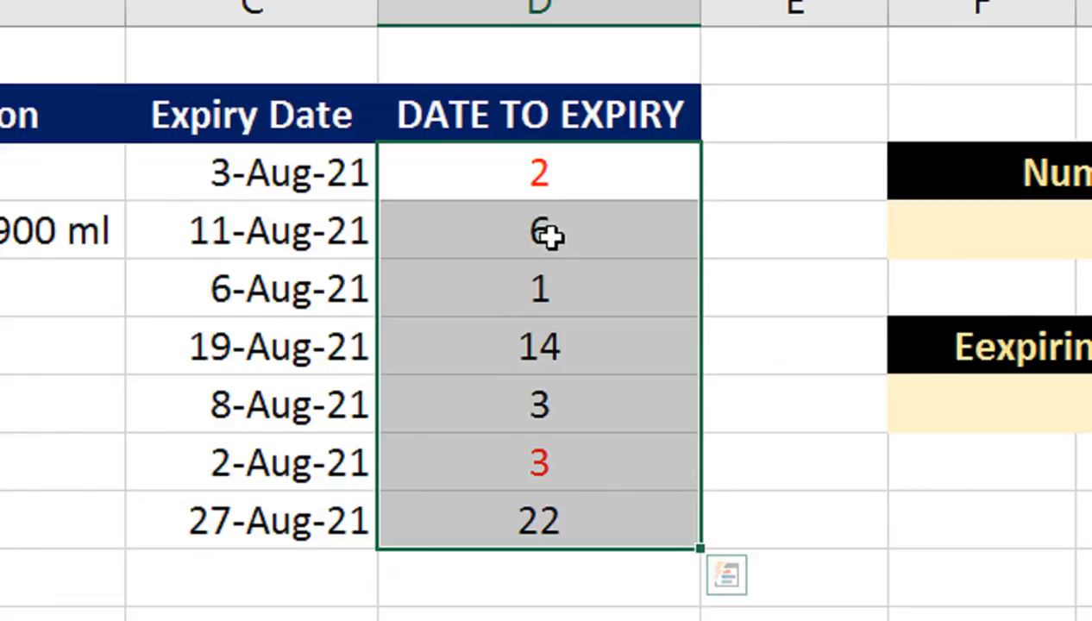
left_click(550, 211)
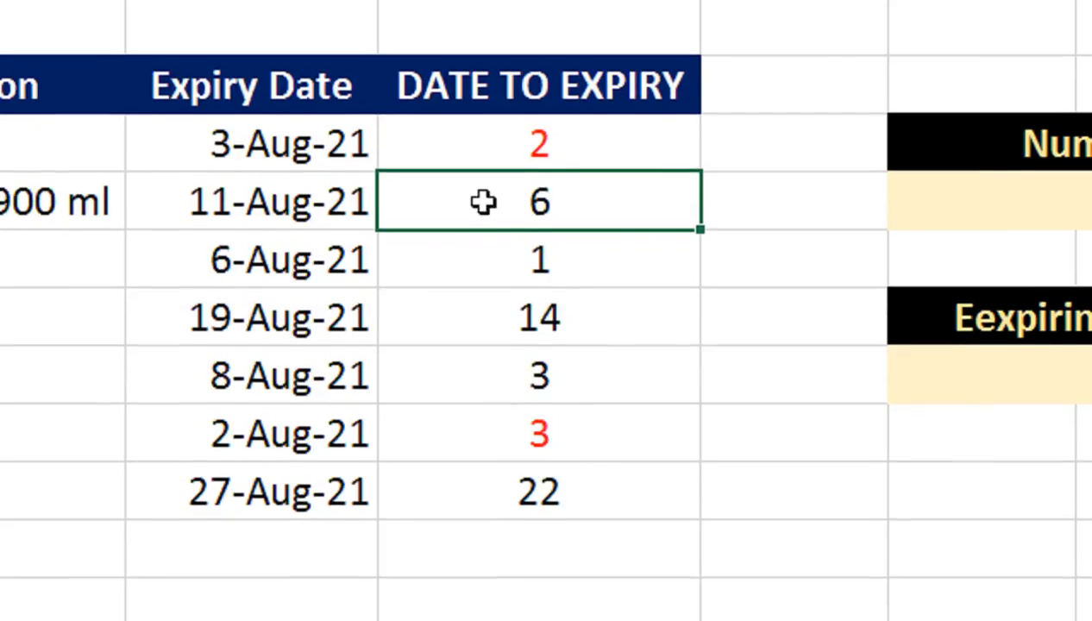
- Wrap the D3 formula in an IF function with the logical test C3-TODAY()<=10
double_click(509, 144)
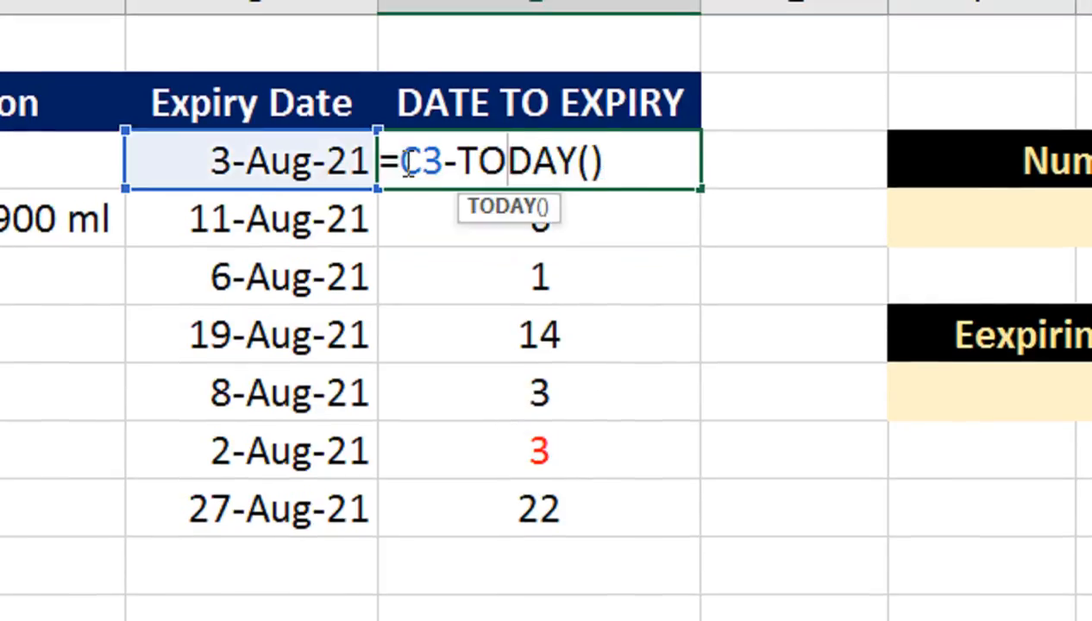
left_click(401, 162)
type("IF(")
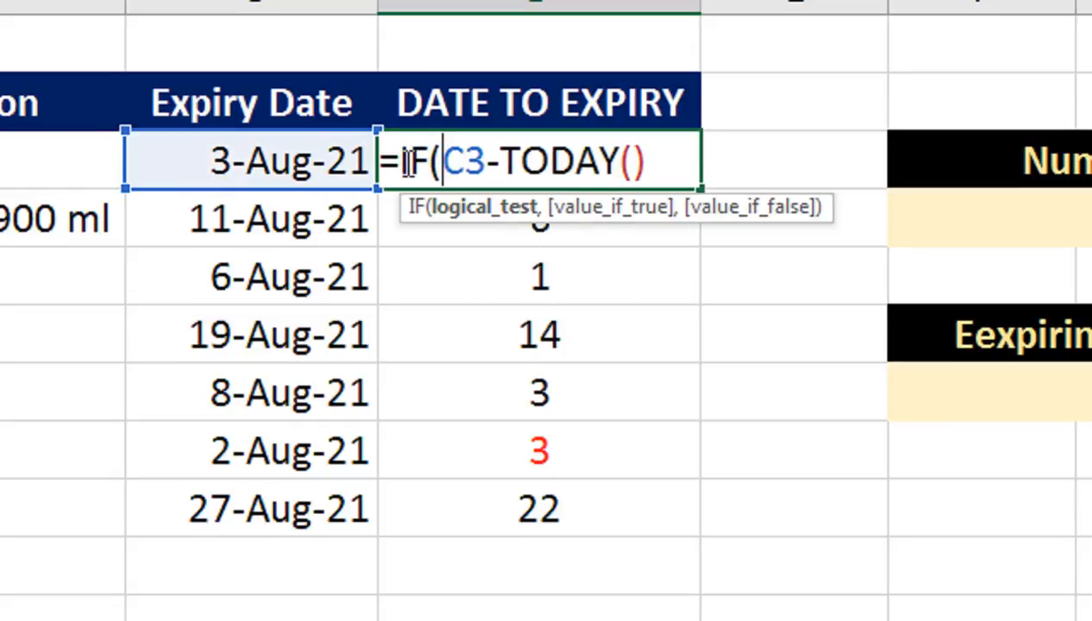
left_click(672, 165)
type("<")
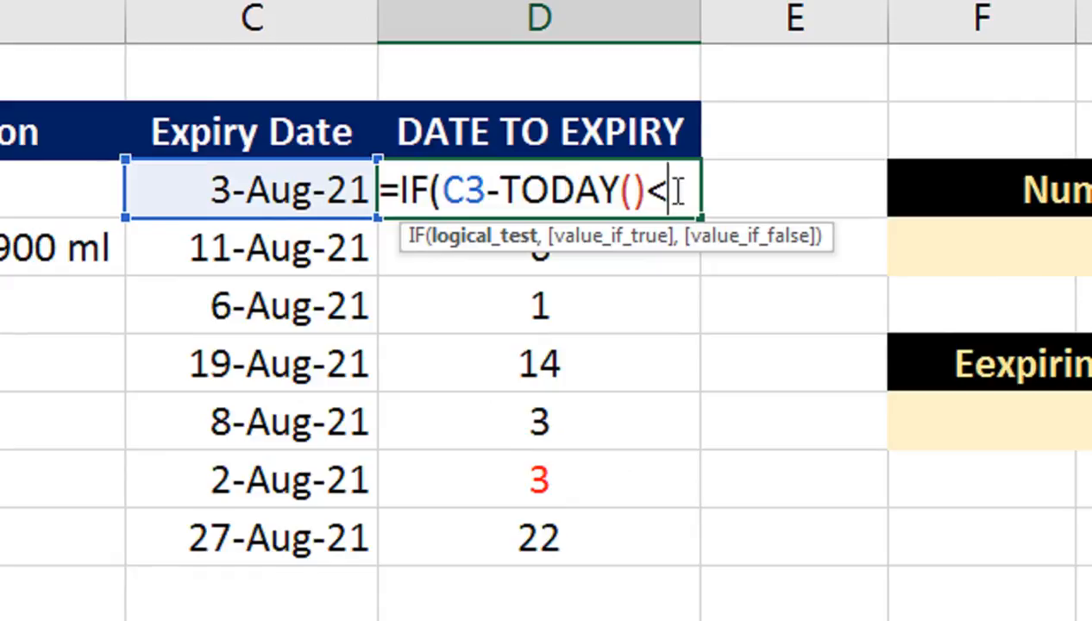
type("10")
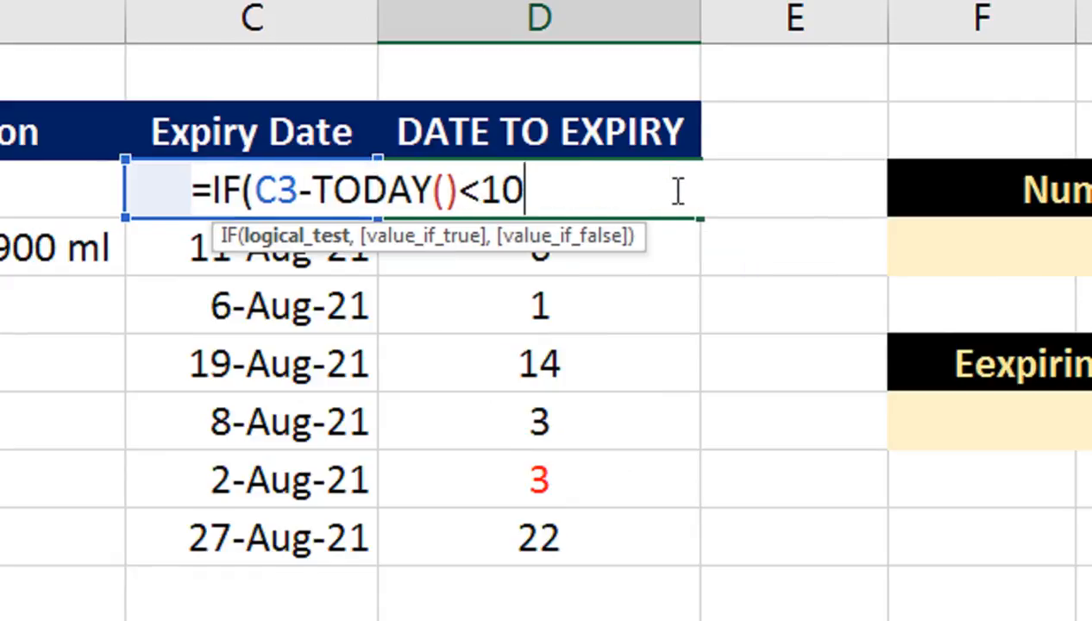
left_click(483, 196)
type("=")
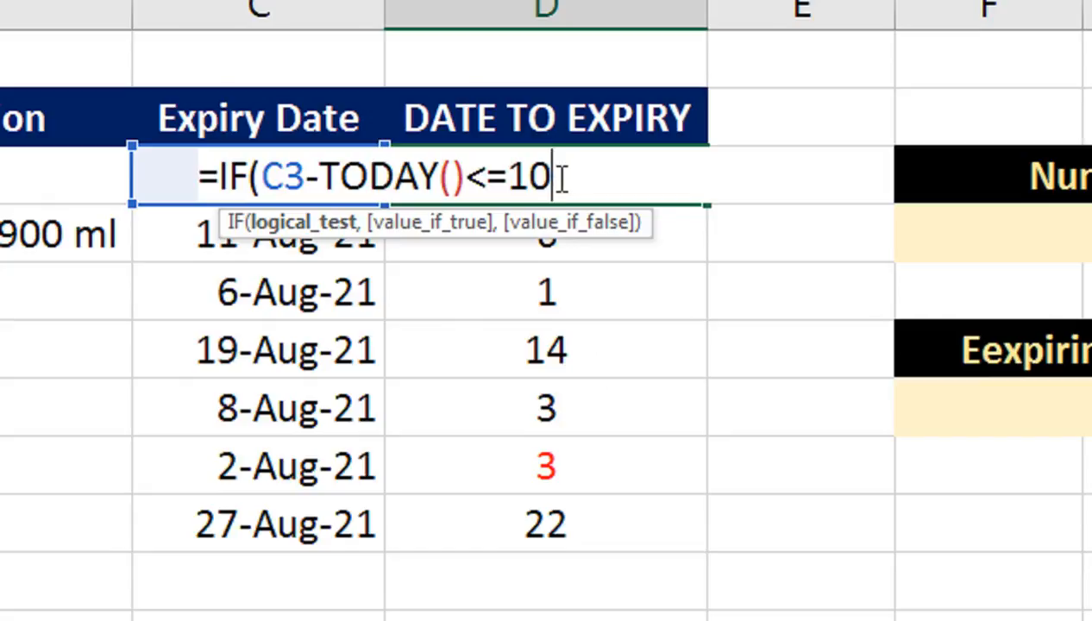
- Complete the D3 IF formula with C3-TODAY() if true and "" if false, and fill it down to D9
type(",")
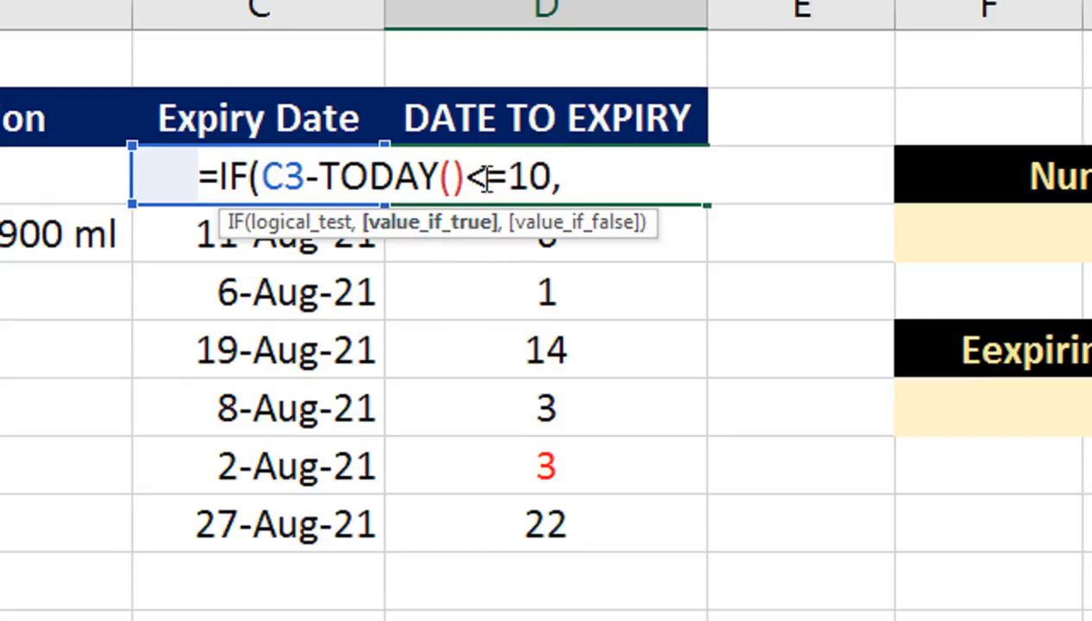
left_click_drag(473, 177, 267, 192)
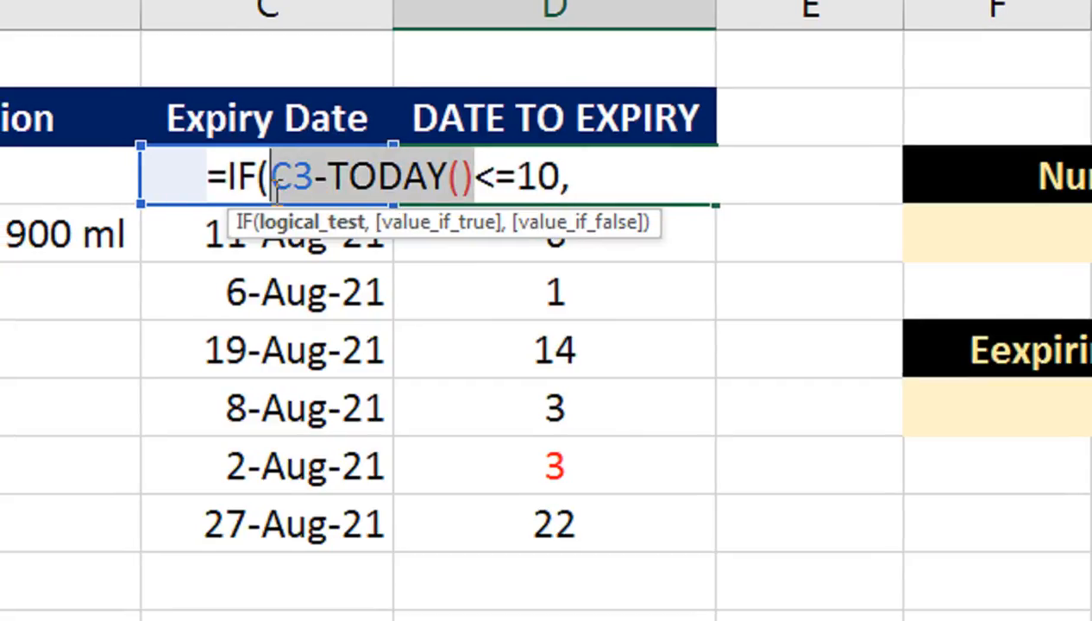
left_click(613, 178)
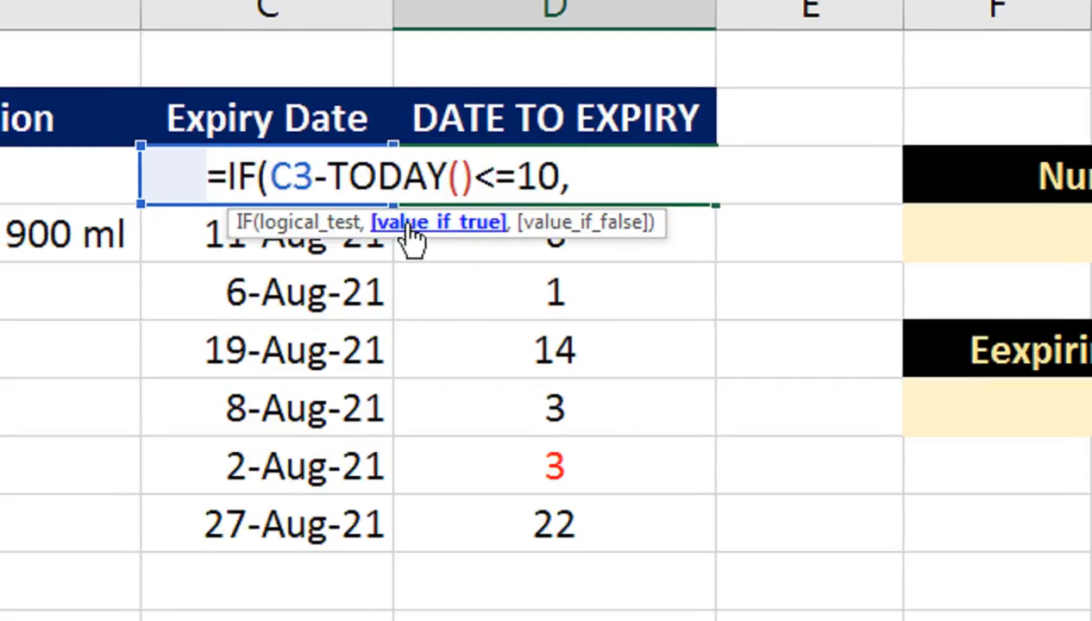
type("C3-TODAY()")
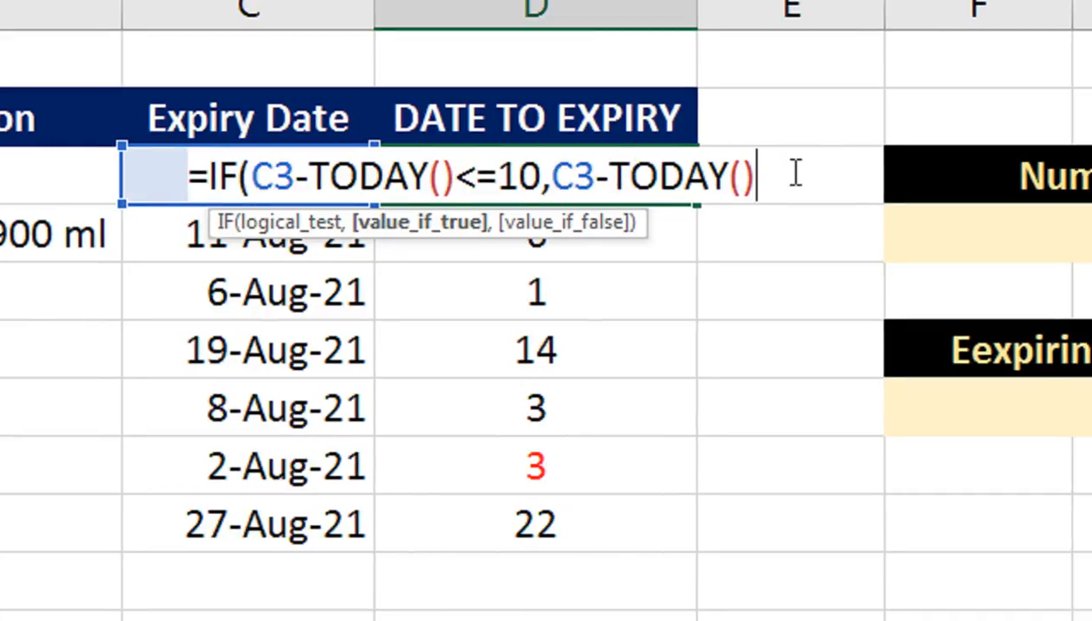
type(",\"\"")
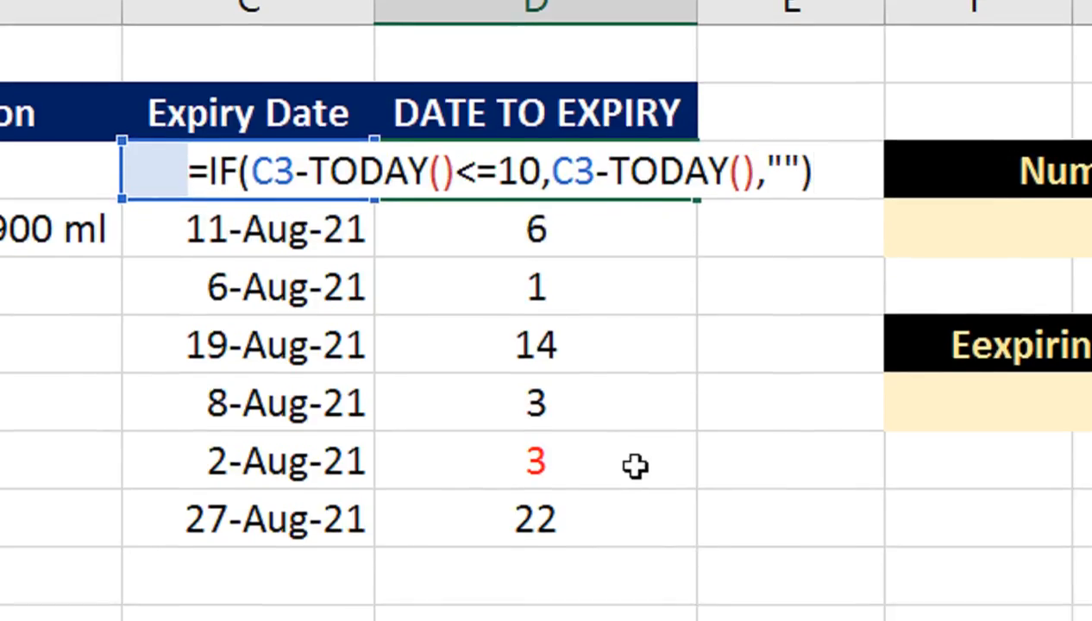
key("Return")
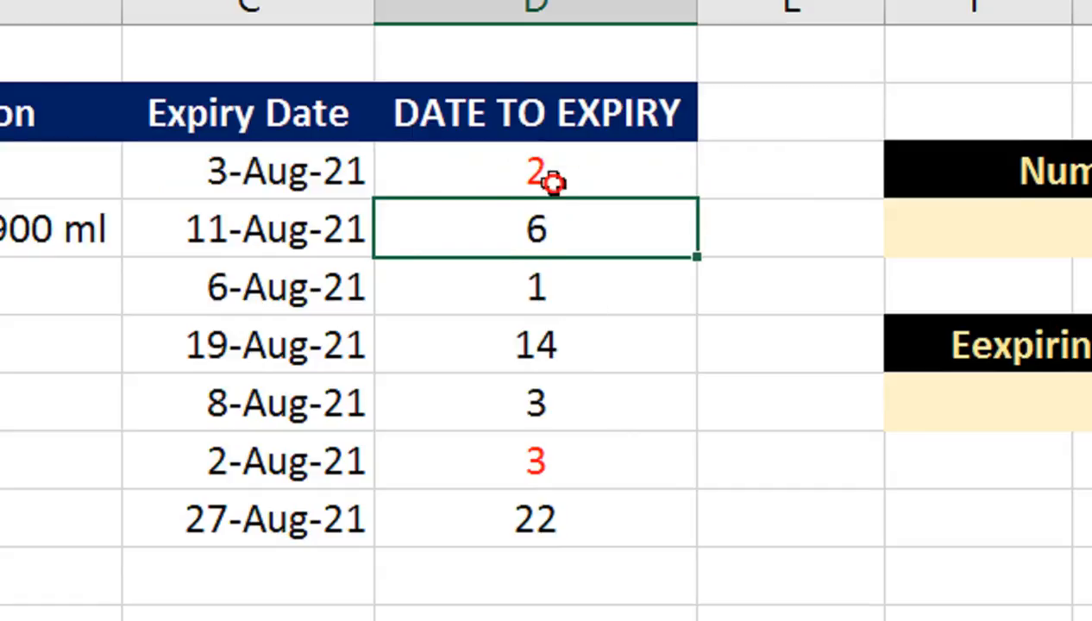
left_click(552, 176)
left_click_drag(700, 200, 660, 535)
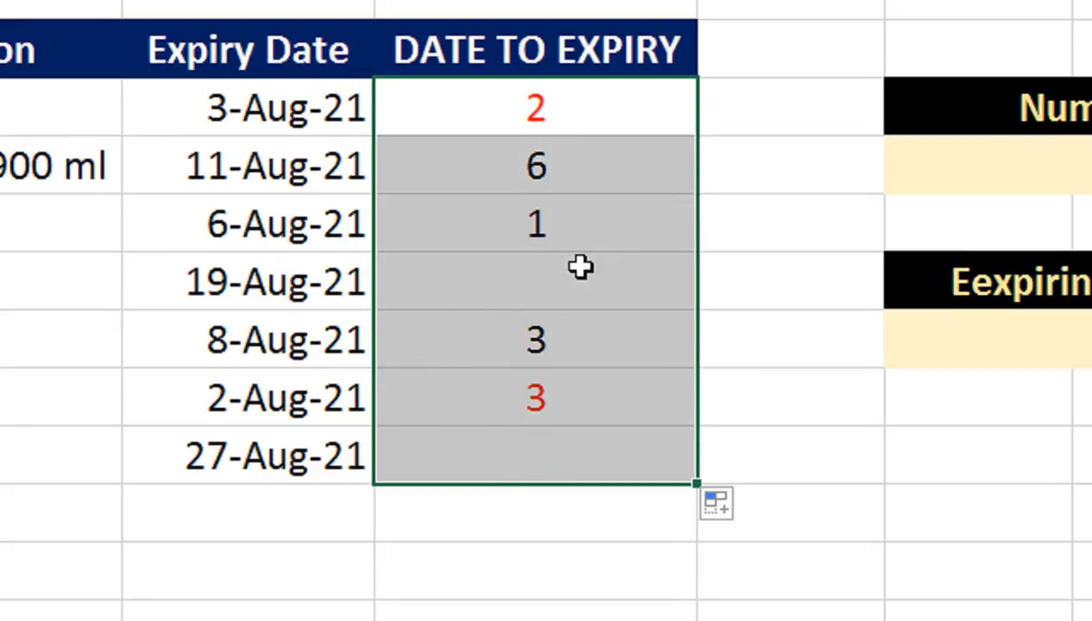
- Change the Ascard expiry date in C6 to 8/12/2021 to test the formula
left_click(224, 285)
double_click(218, 287)
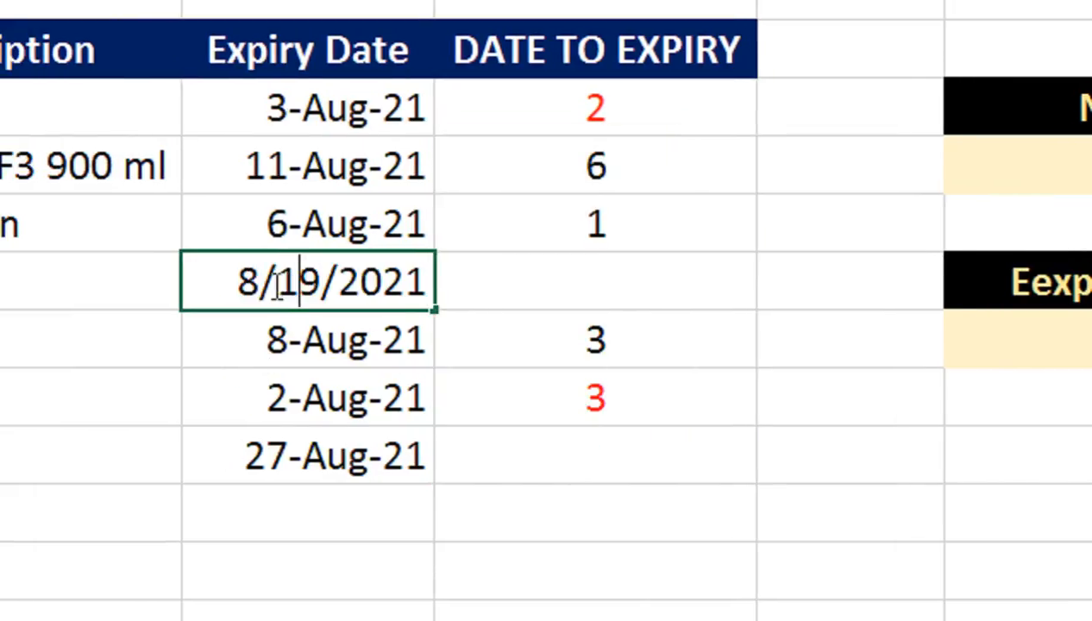
left_click(307, 280)
double_click(312, 280)
type("12")
key("Return")
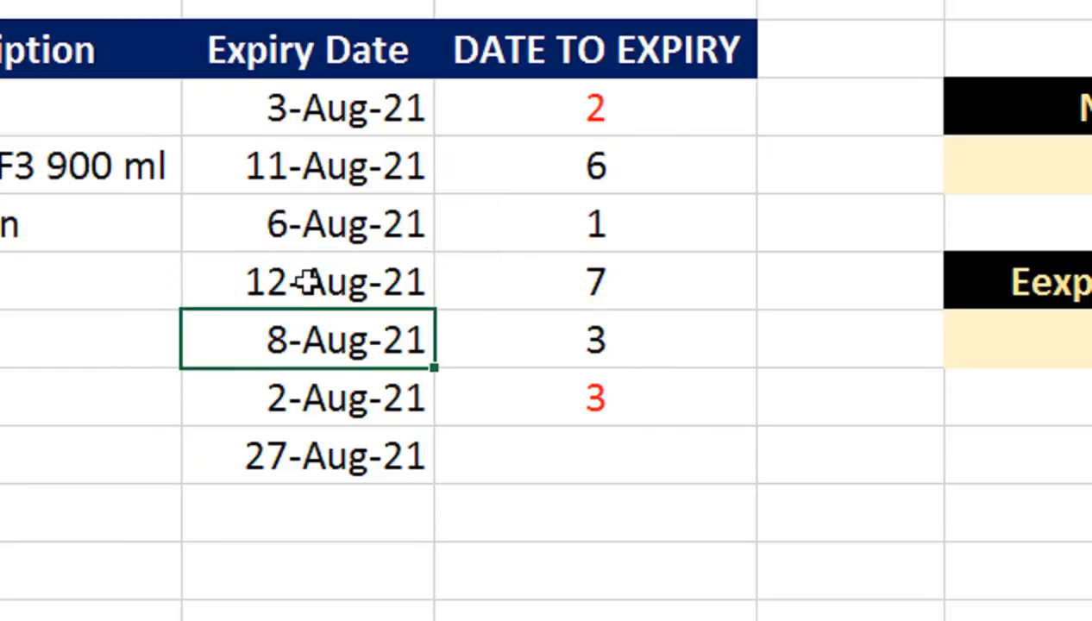
left_click(525, 274)
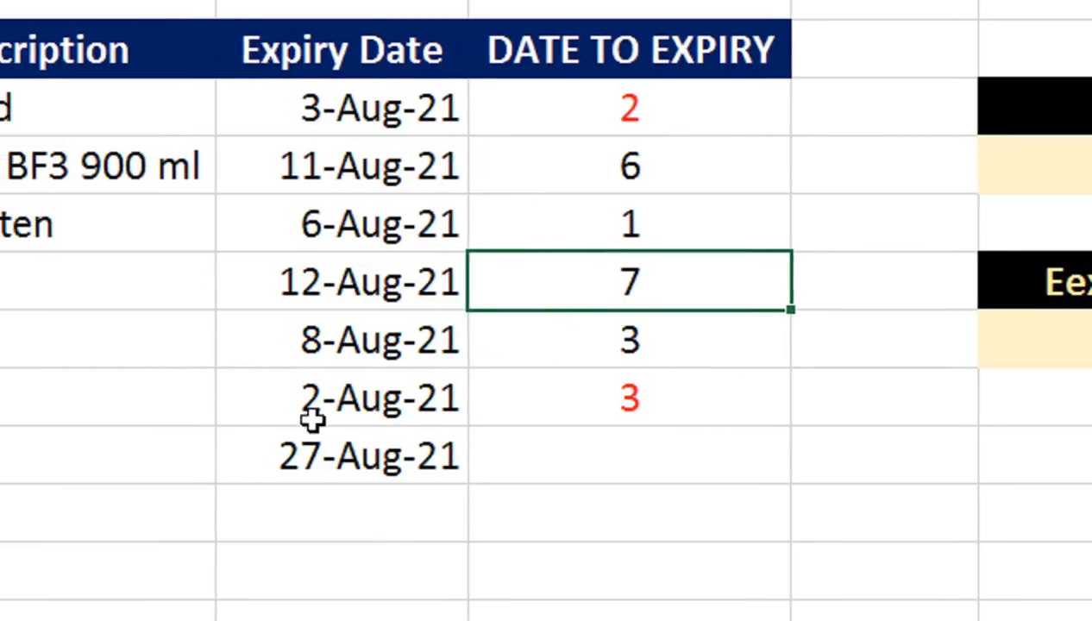
- Change the Ascard expiry date in C6 to 8/14/2021
left_click(271, 284)
double_click(257, 285)
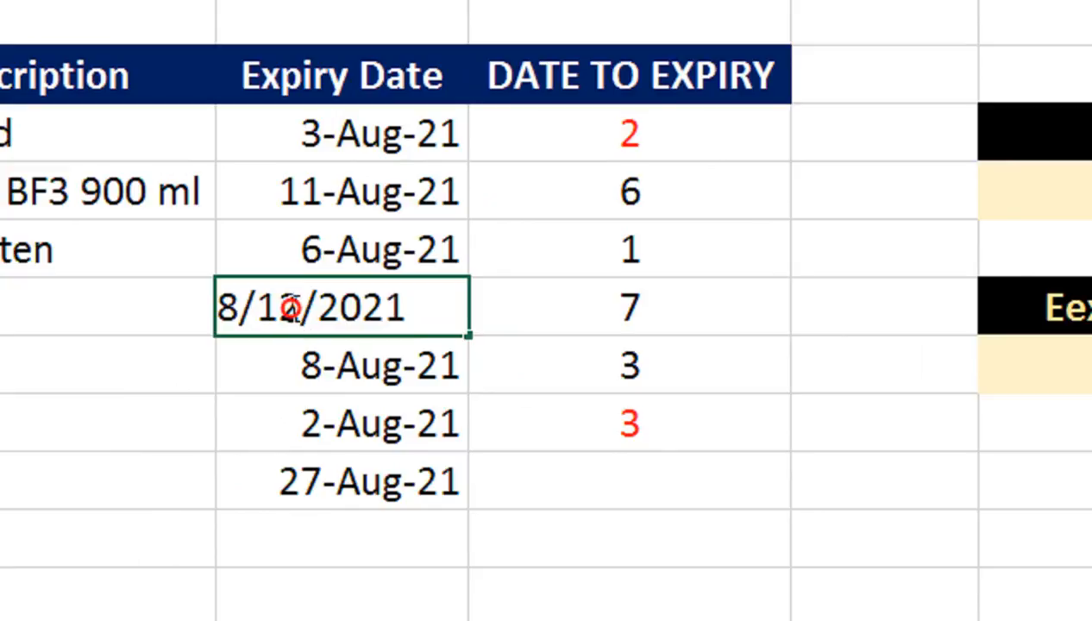
double_click(283, 309)
type("14")
key("Return")
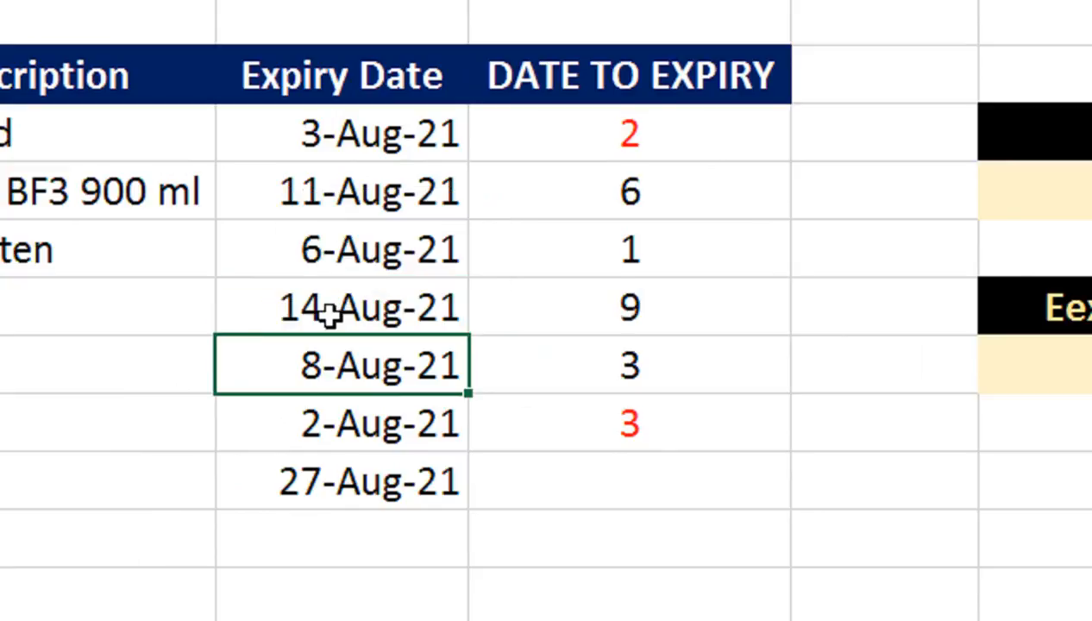
- Change the Ascard expiry date in C6 to 8/15/2021 to test the 10-day limit
double_click(326, 308)
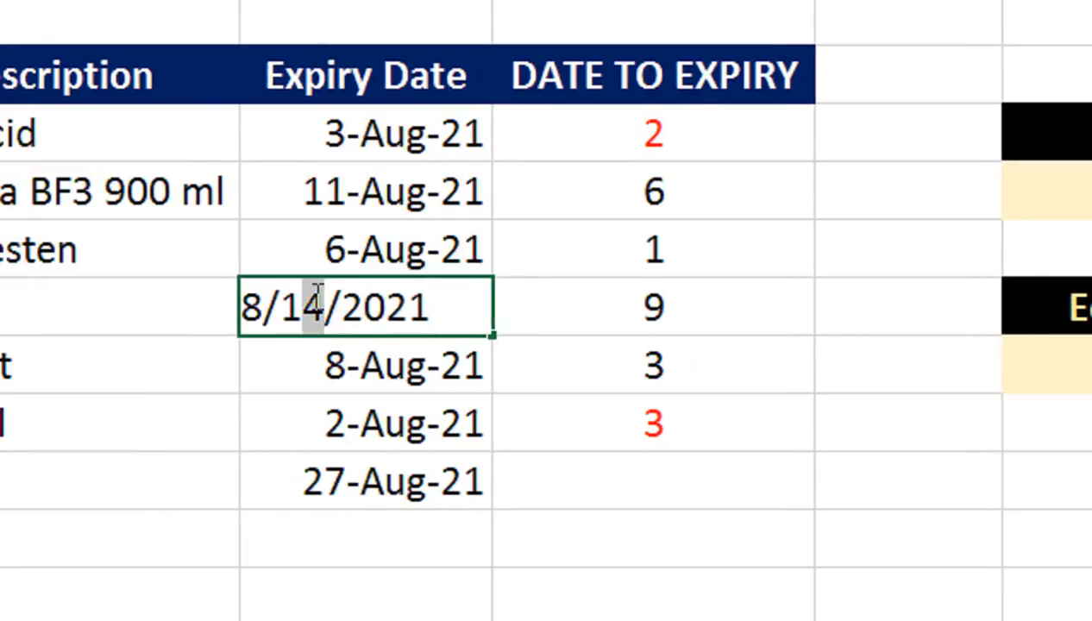
type("5")
key("Return")
- Change the Ascard expiry date in C6 to 8/11/2021
double_click(311, 299)
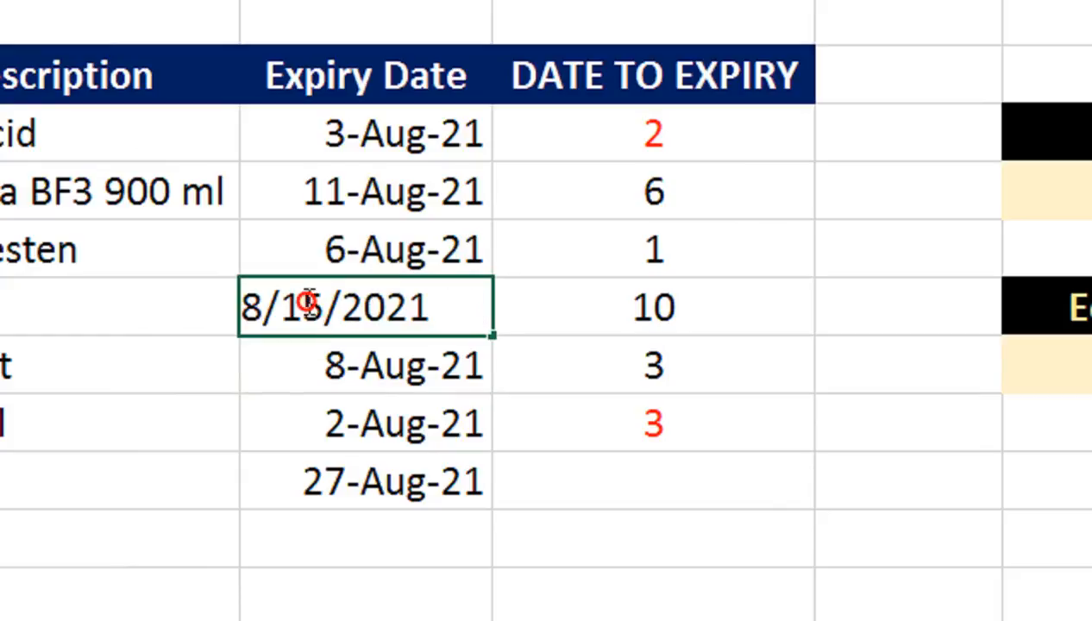
double_click(308, 301)
type("1")
key("Return")
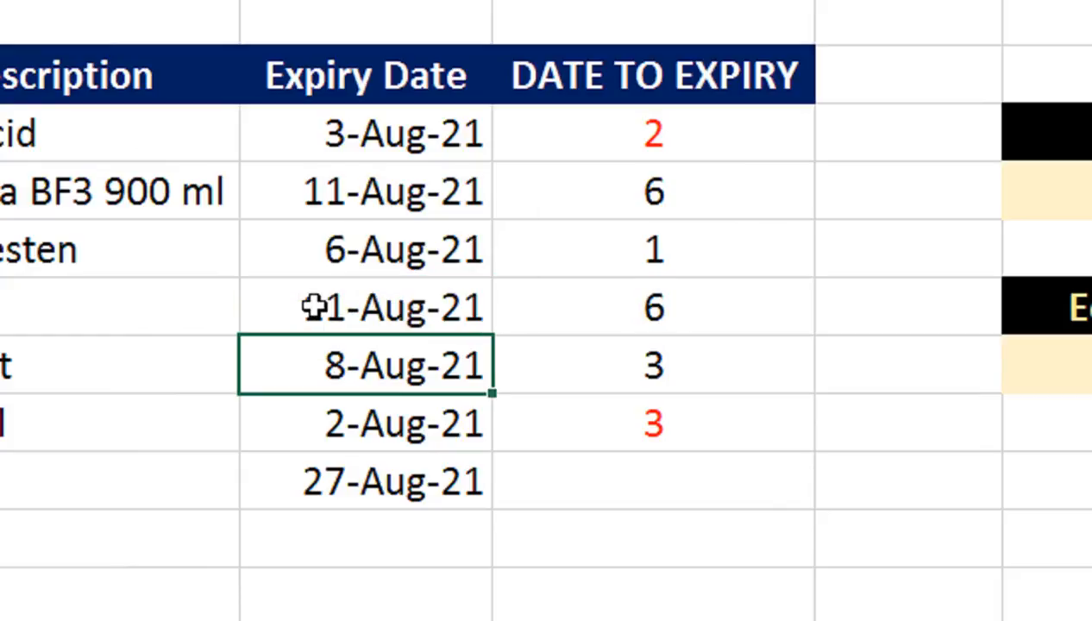
- Try 8/16/2021 as the Ascard expiry date in C6 and undo the change
double_click(313, 307)
left_click_drag(321, 307, 312, 307)
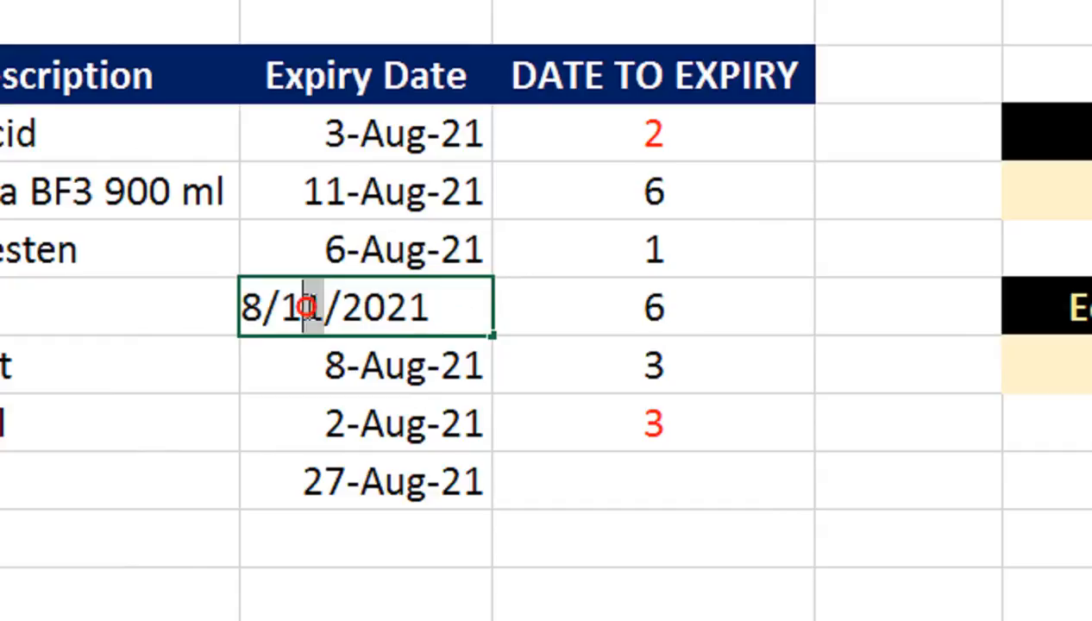
type("6")
key("Return")
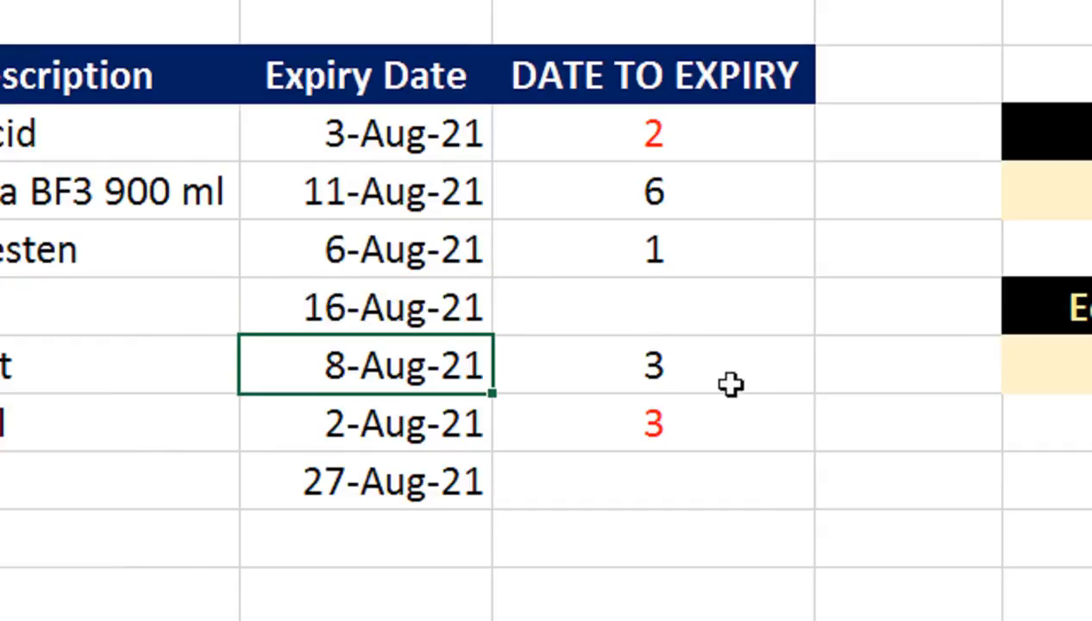
key("ctrl+z")
scroll(427, 476, "down", 1)
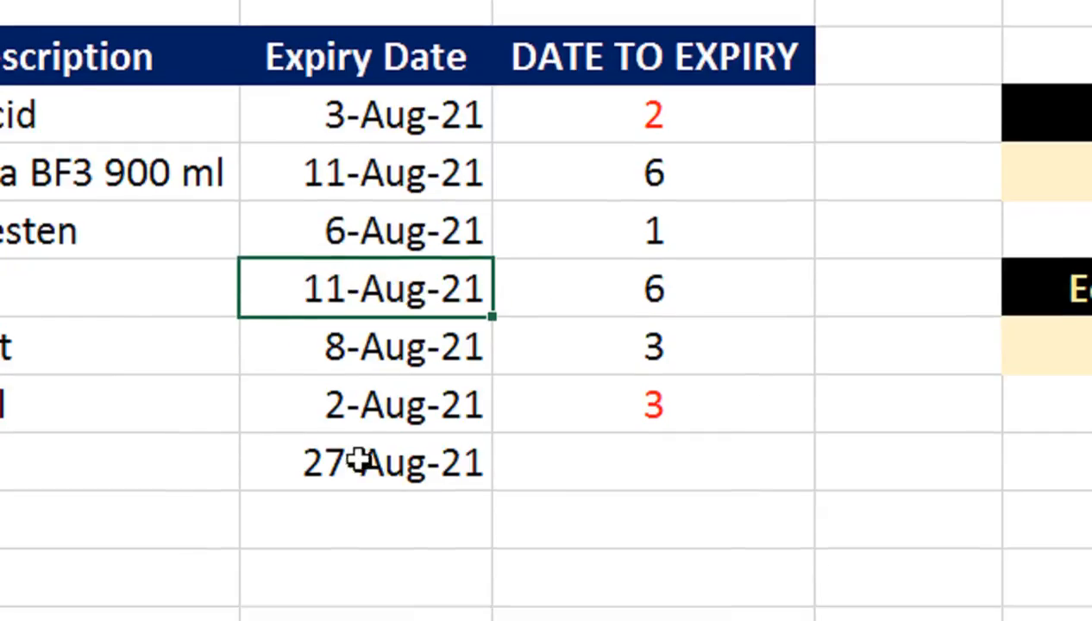
left_click(419, 419)
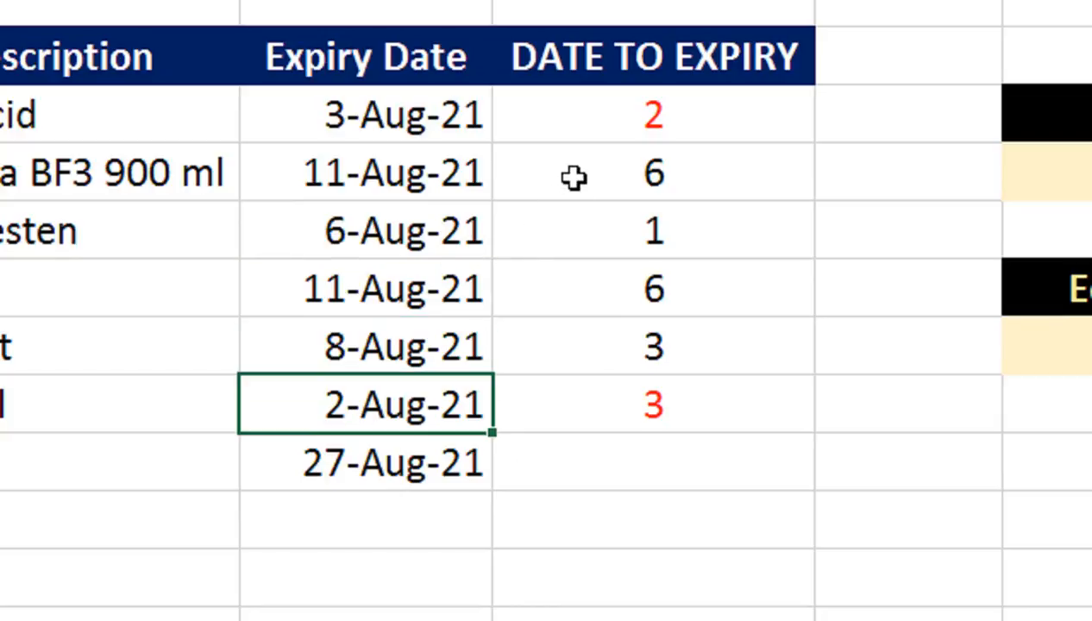
- Format cells D3:D9 with values less than 1 using Light Red Fill with Dark Red Text
scroll(603, 155, "up", 1)
left_click_drag(619, 139, 612, 481)
scroll(612, 481, "down", 1)
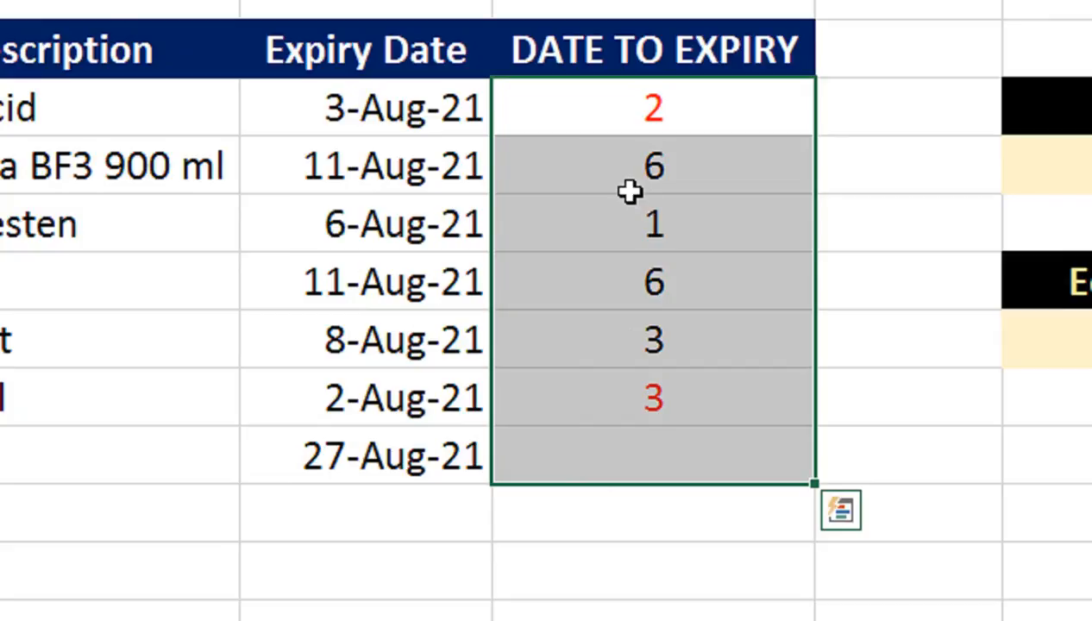
key("ctrl+q")
left_click(677, 105)
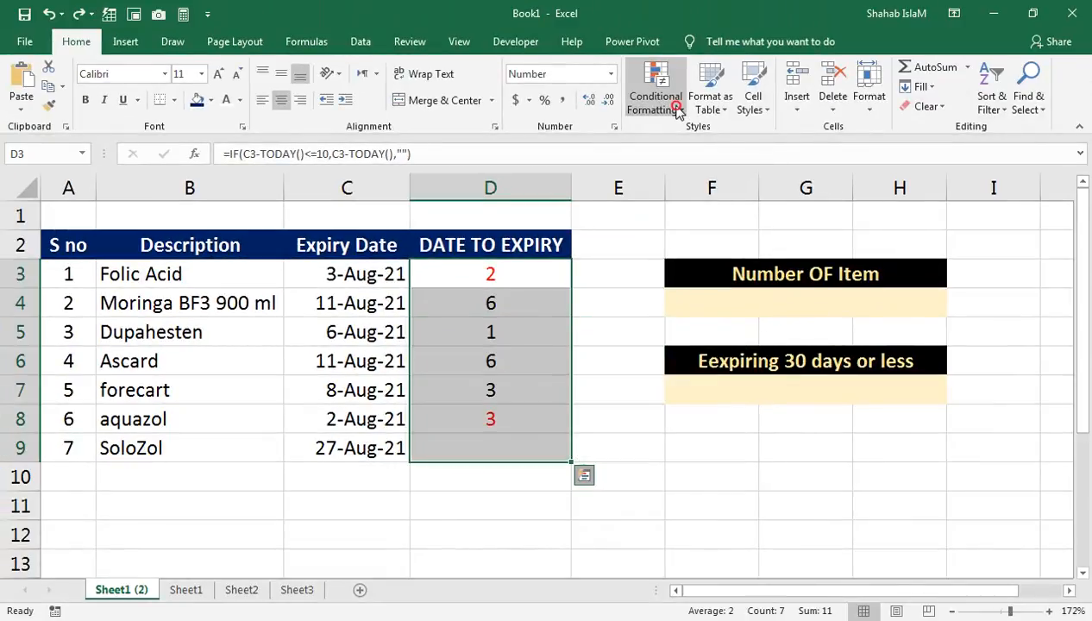
mouse_move(694, 138)
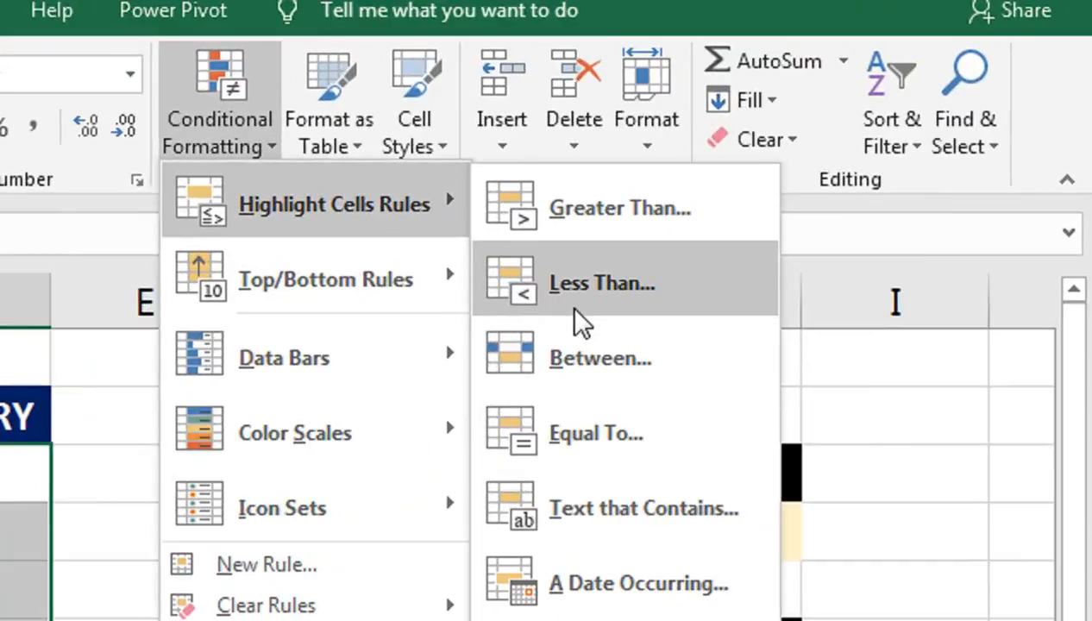
left_click(833, 191)
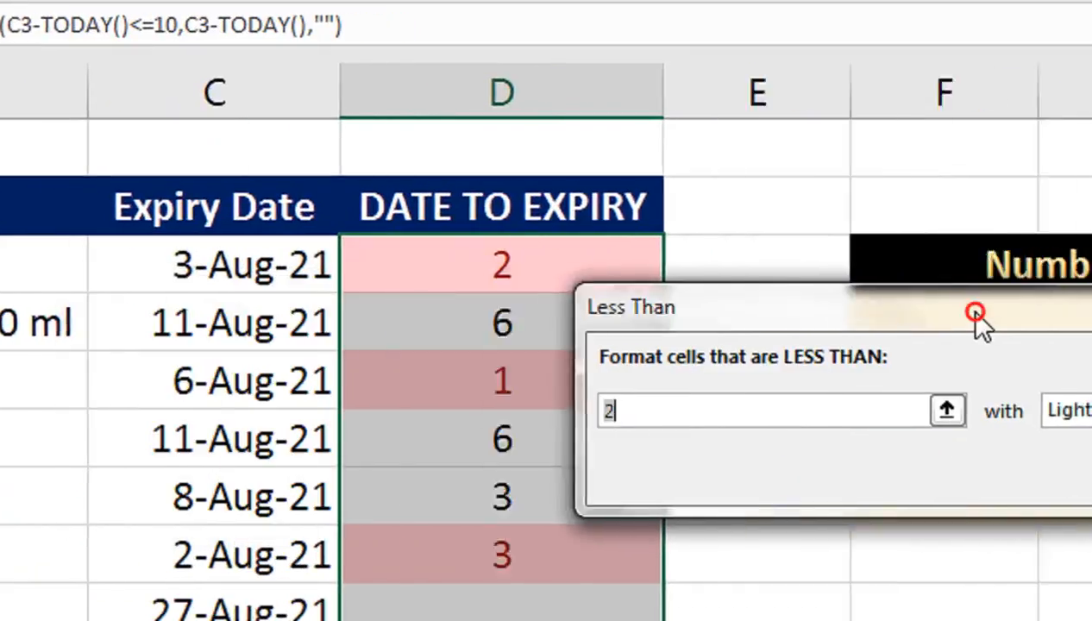
left_click_drag(974, 313, 1091, 295)
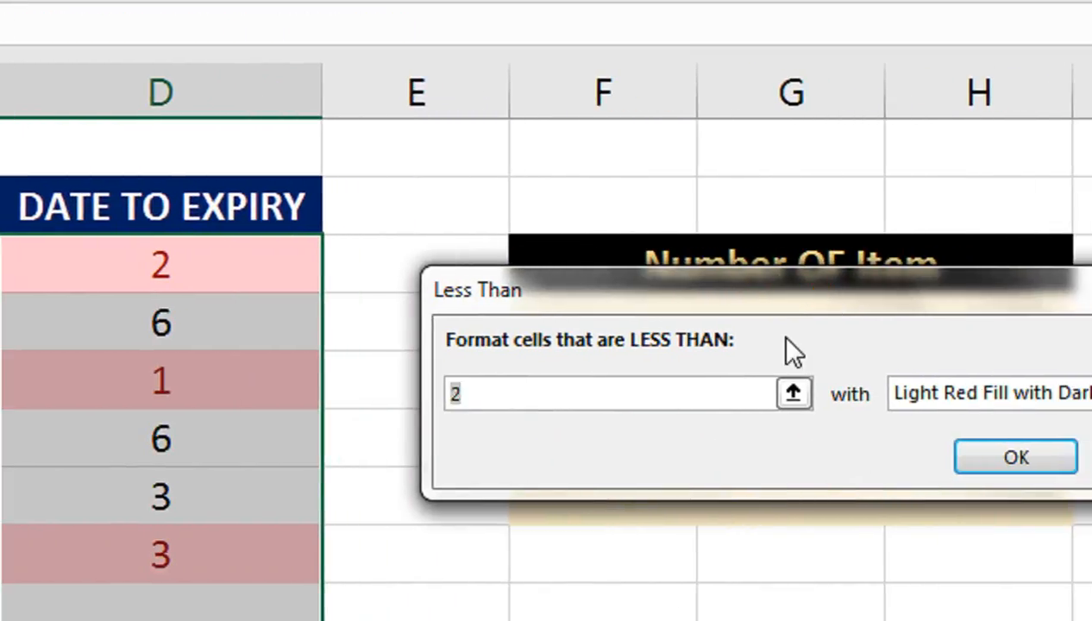
type("1")
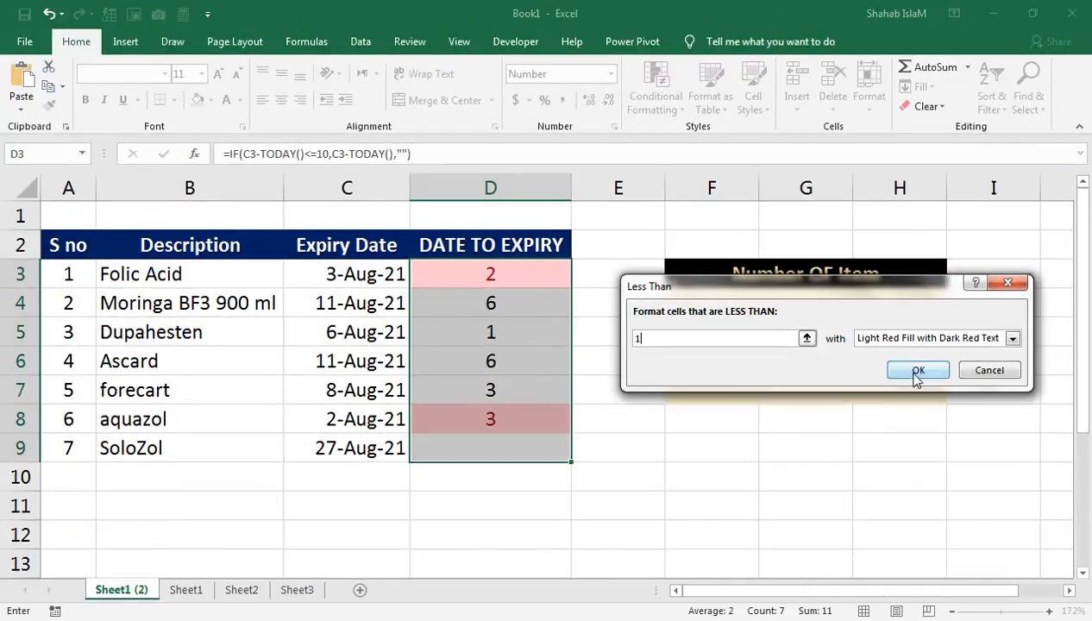
left_click(918, 370)
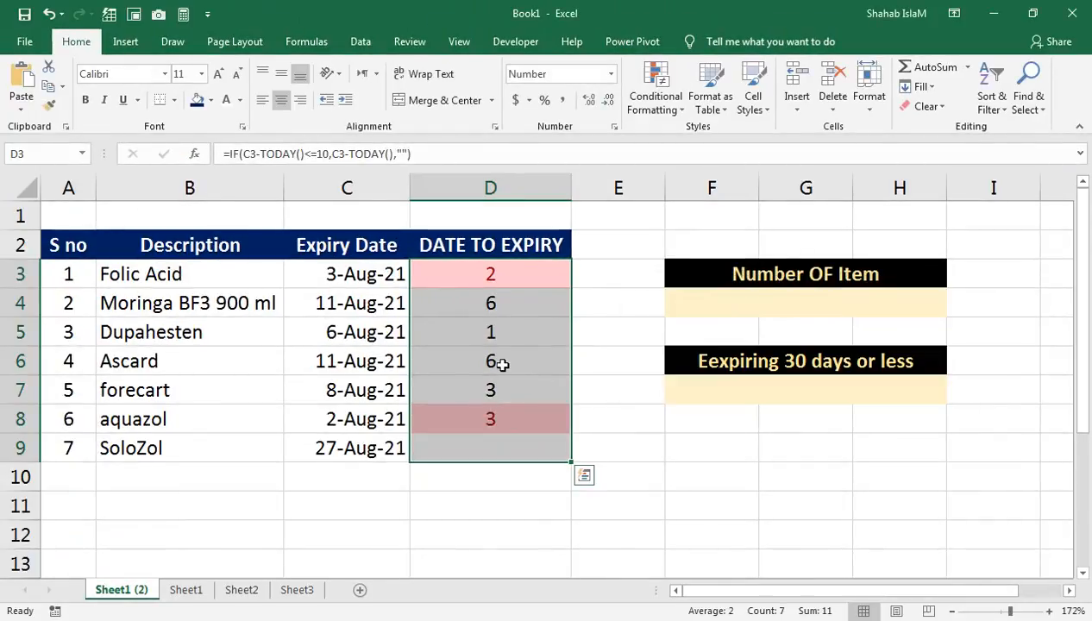
left_click(504, 364)
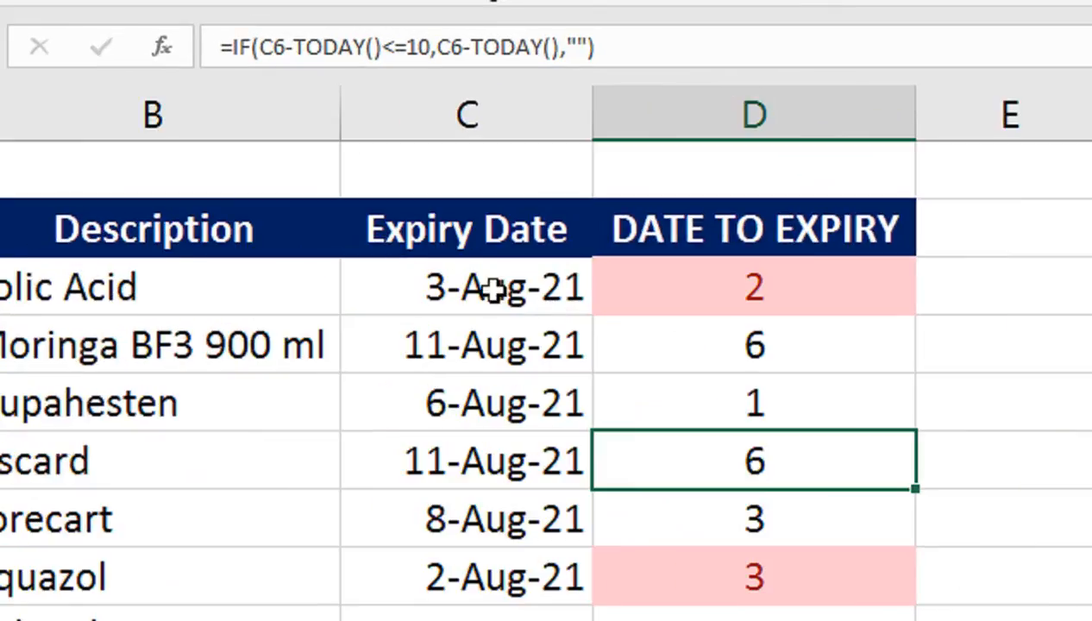
- Create a formula-based conditional formatting rule for expiry dates C3:C9 with the formula =AND(C3<TODAY()+10)
left_click_drag(362, 276, 359, 441)
left_click_drag(492, 476, 491, 476)
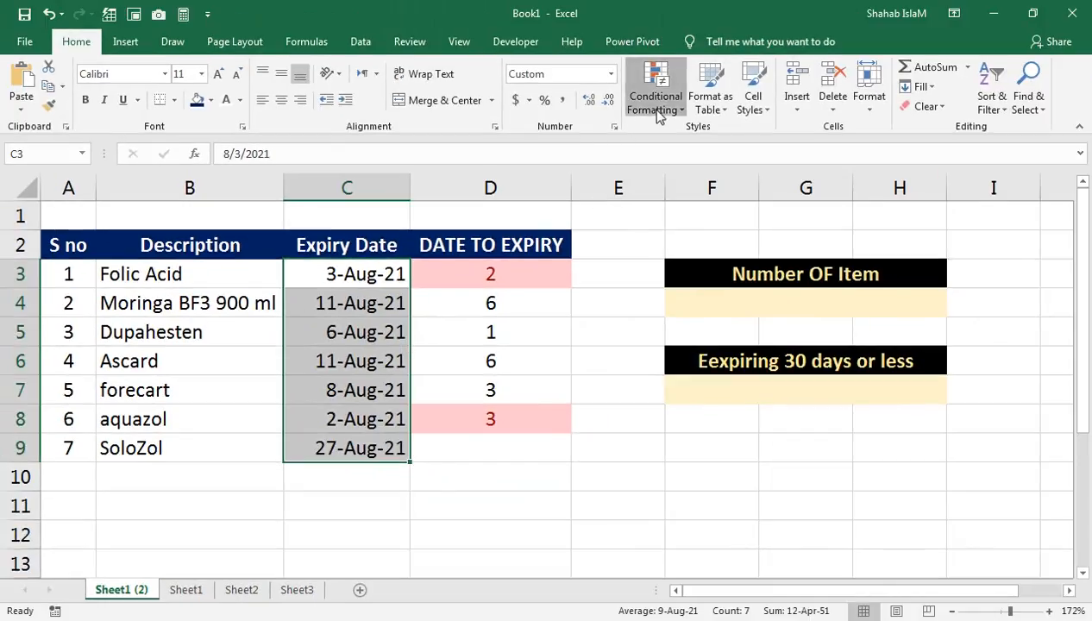
left_click(656, 93)
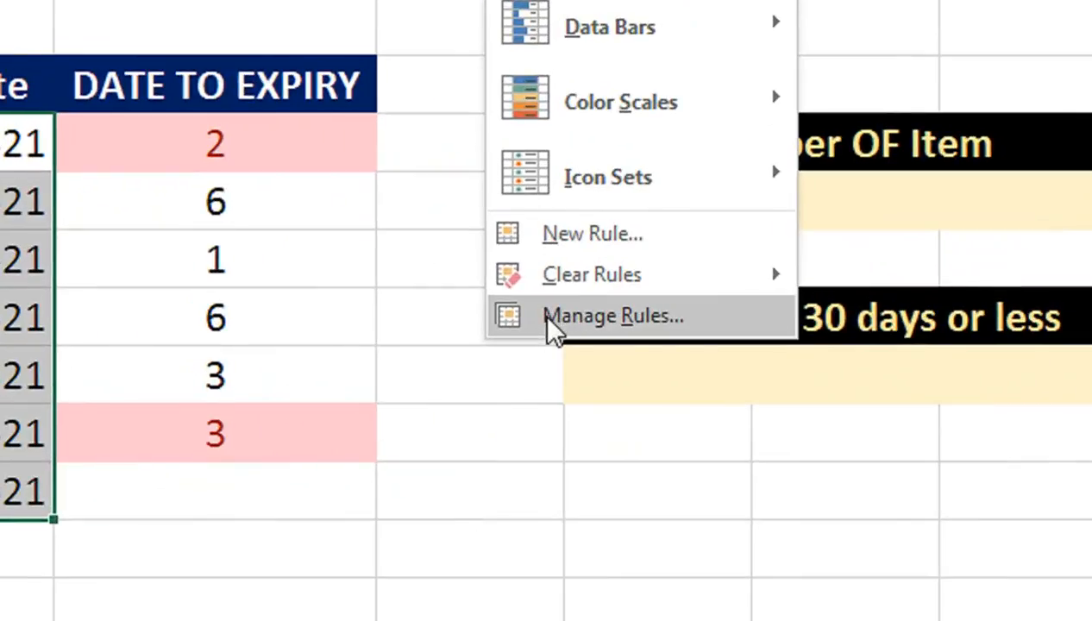
left_click(594, 236)
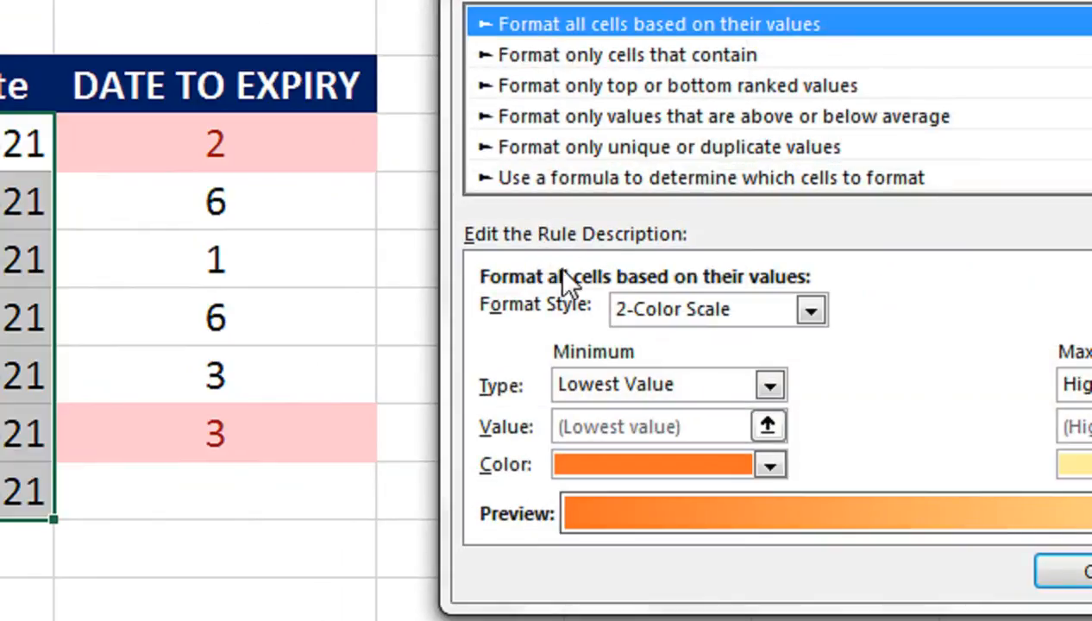
left_click(555, 195)
left_click(548, 317)
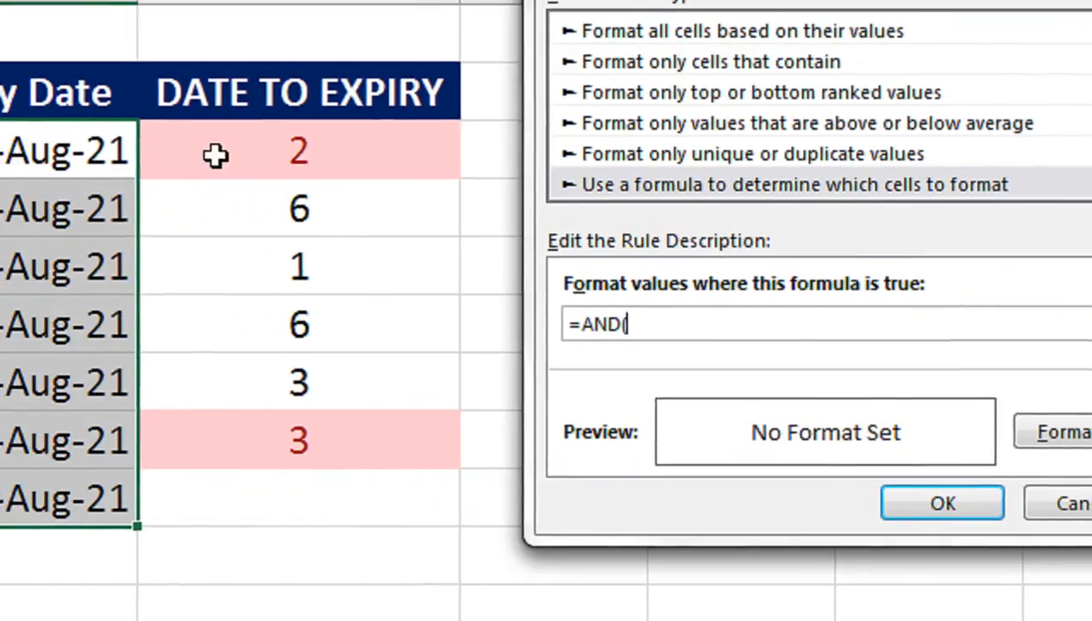
left_click(77, 152)
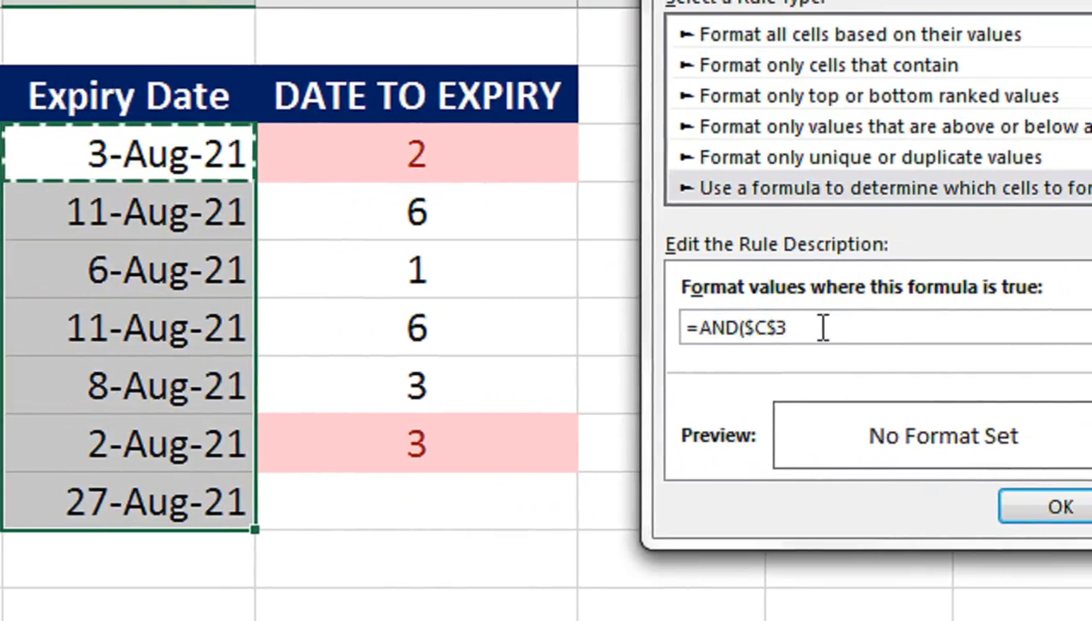
left_click_drag(823, 328, 747, 355)
key("F4")
key("F4")
key("F4")
type("<TODAY")
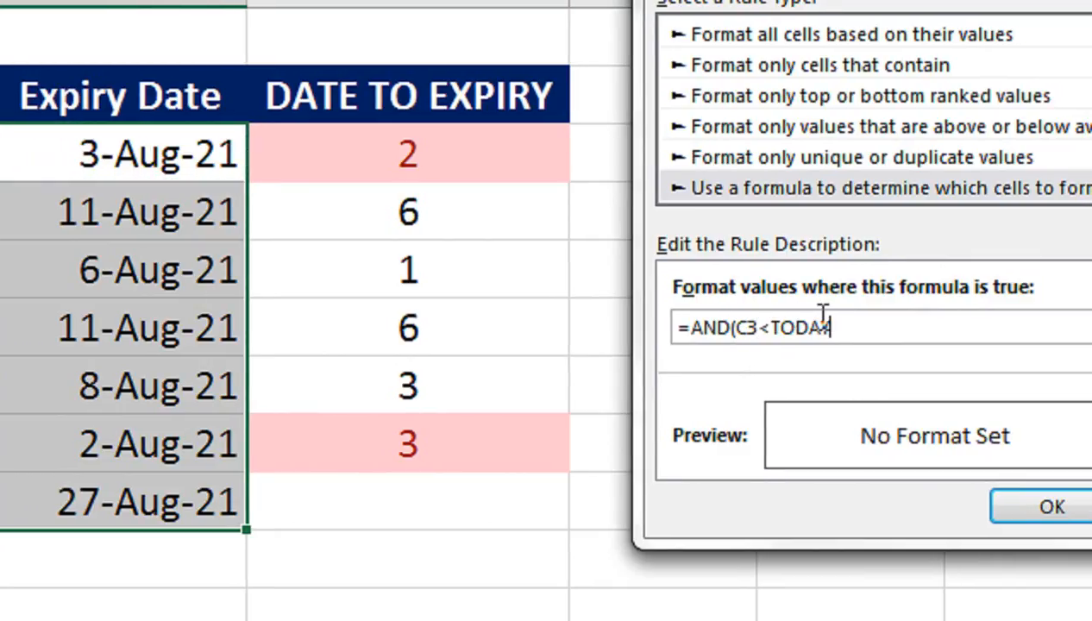
type("()+")
type("10")
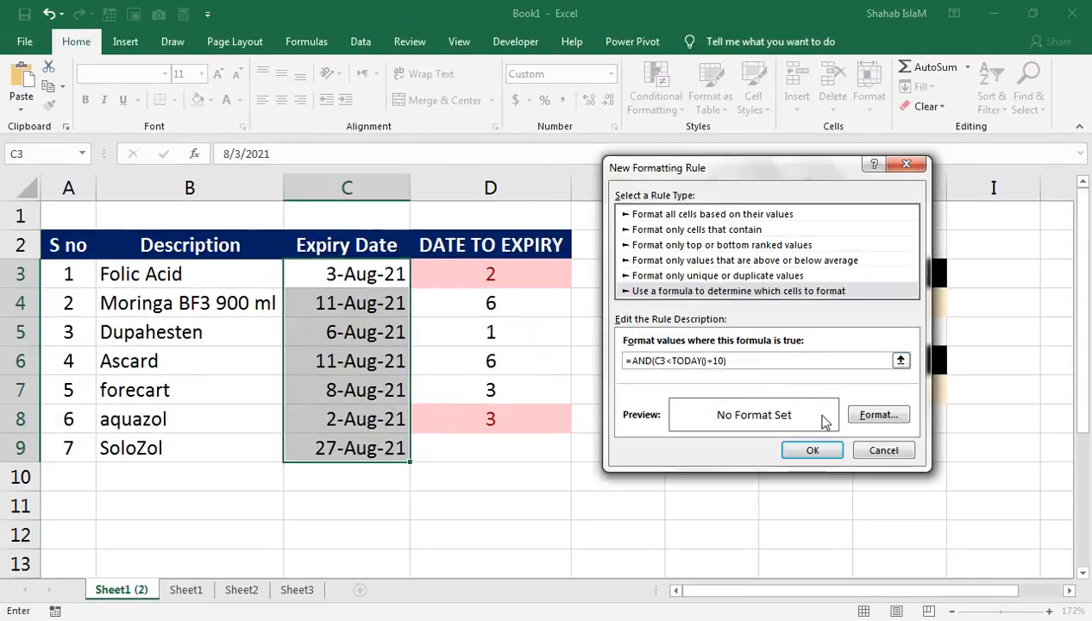
- Give the new rule a yellow fill with bold black text and apply it to the expiry dates
left_click(812, 483)
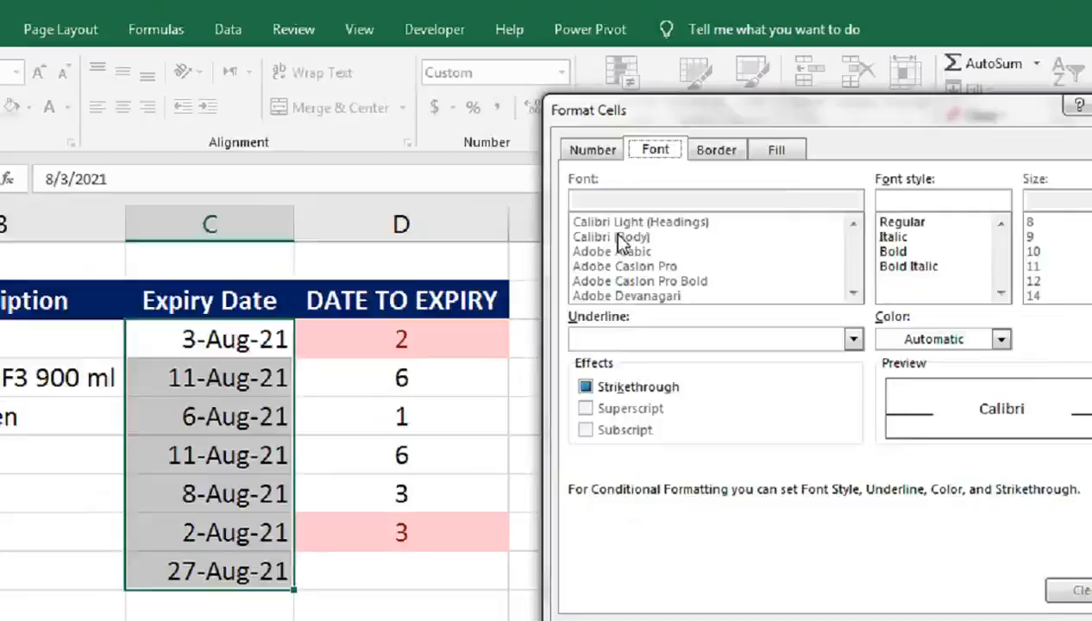
left_click(612, 274)
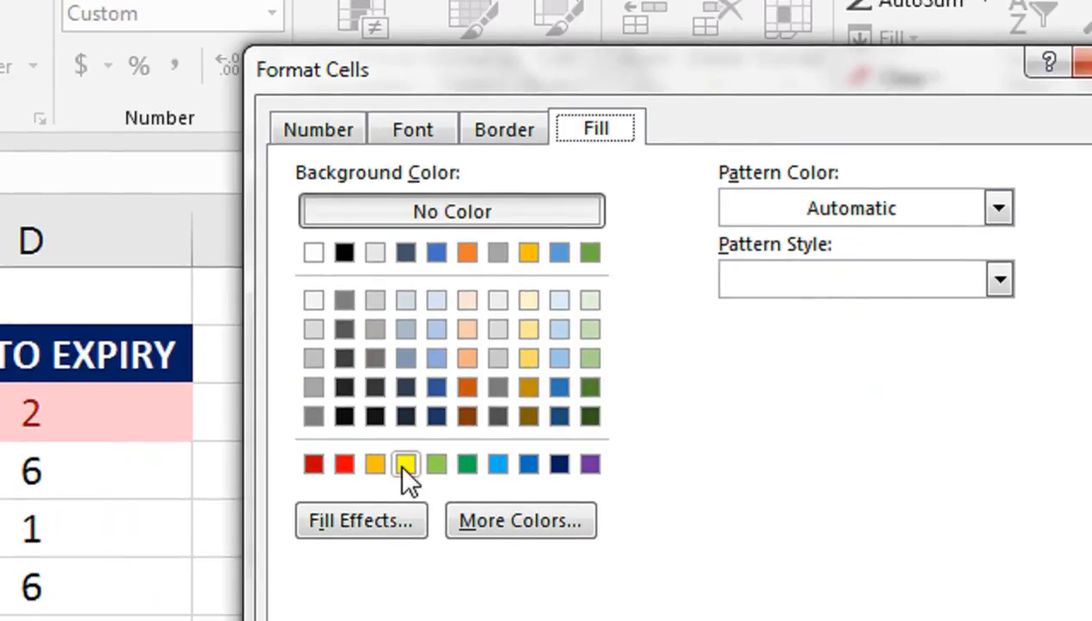
left_click(404, 466)
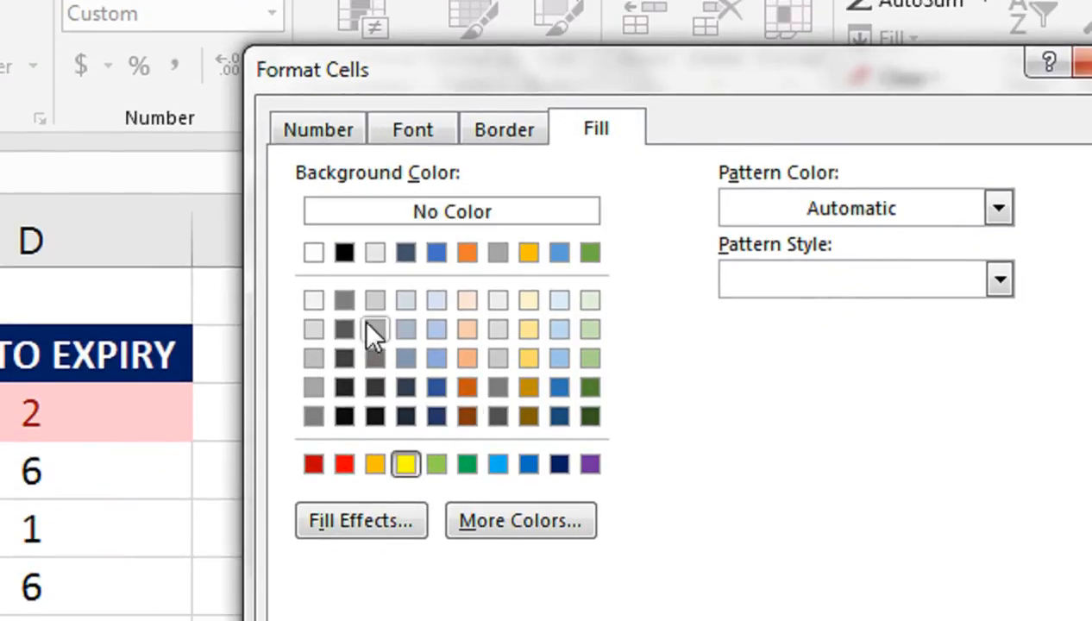
left_click(412, 129)
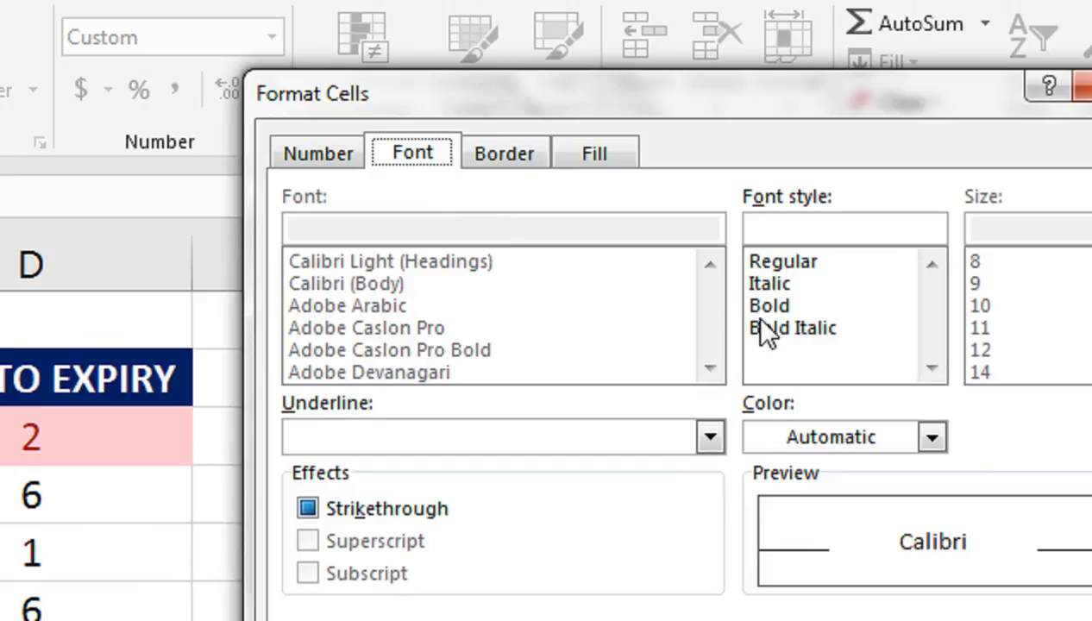
left_click(766, 306)
left_click(804, 444)
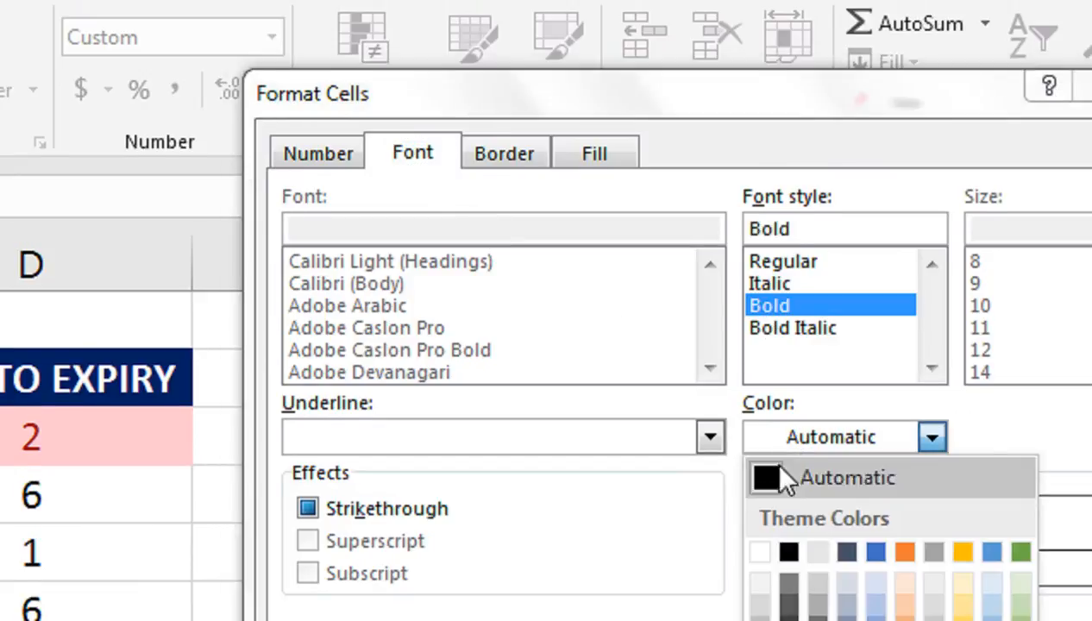
left_click(785, 549)
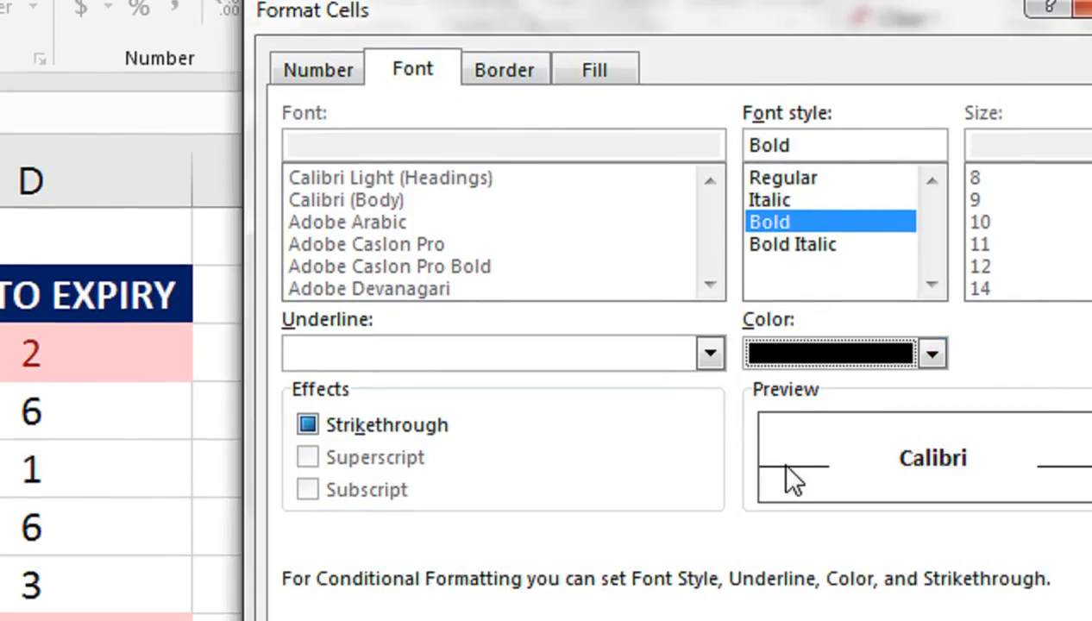
left_click(942, 494)
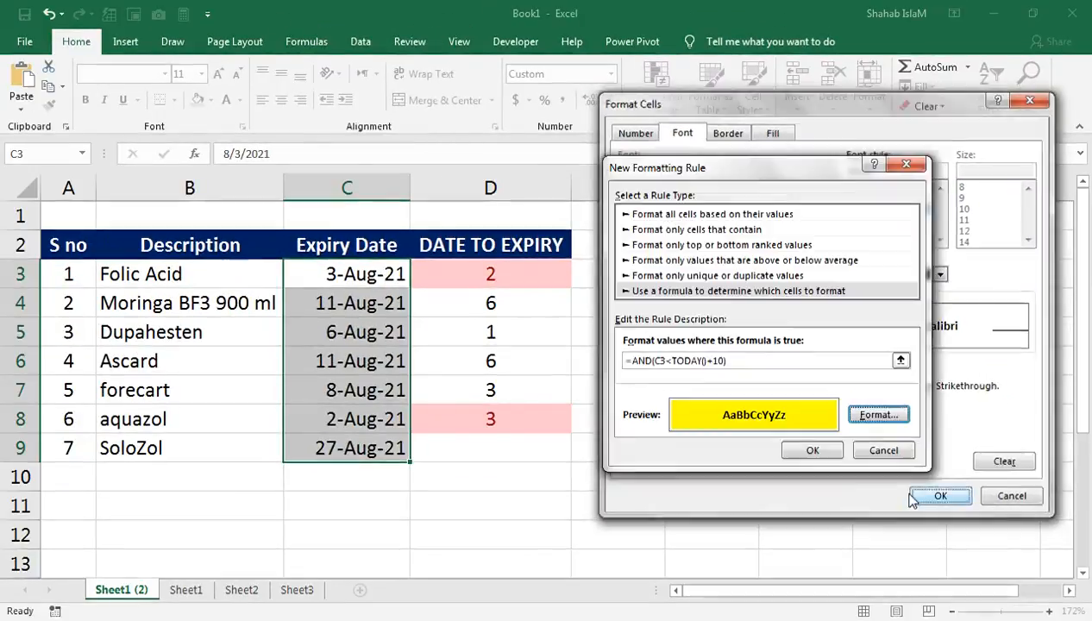
left_click(810, 518)
left_click(381, 361)
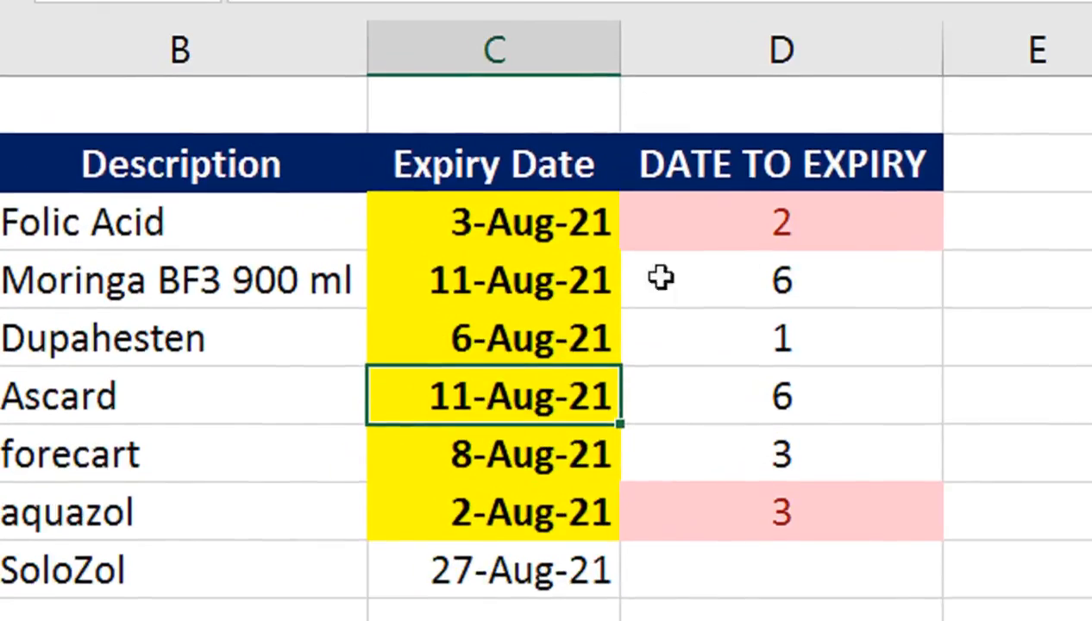
- Change the Ascard expiry date in C6 to 8/19/2021 to test the highlighting
double_click(439, 402)
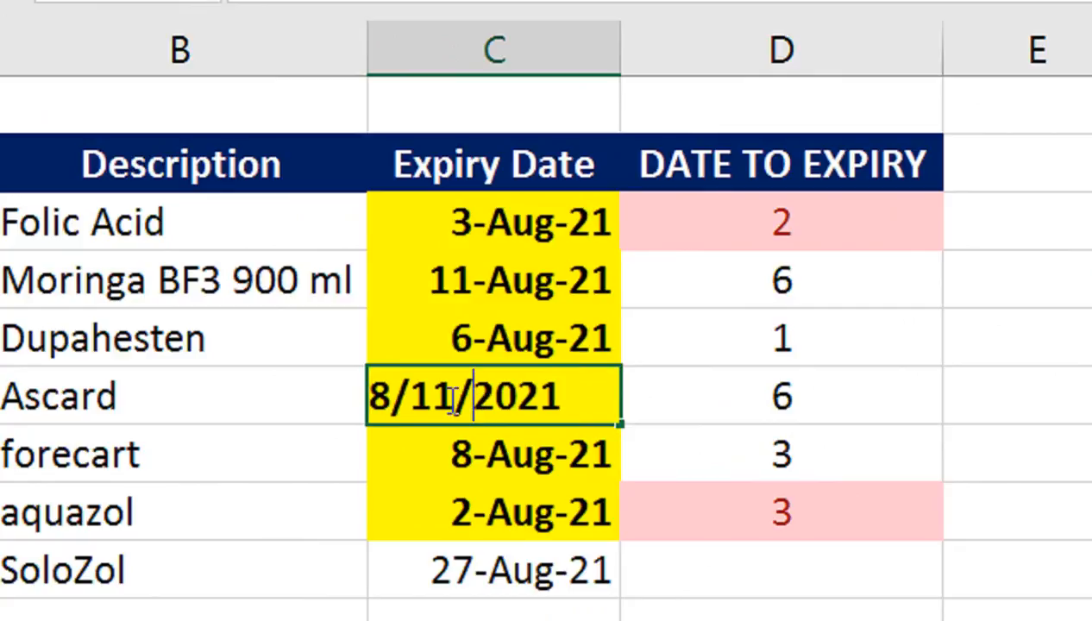
type("9")
key("Return")
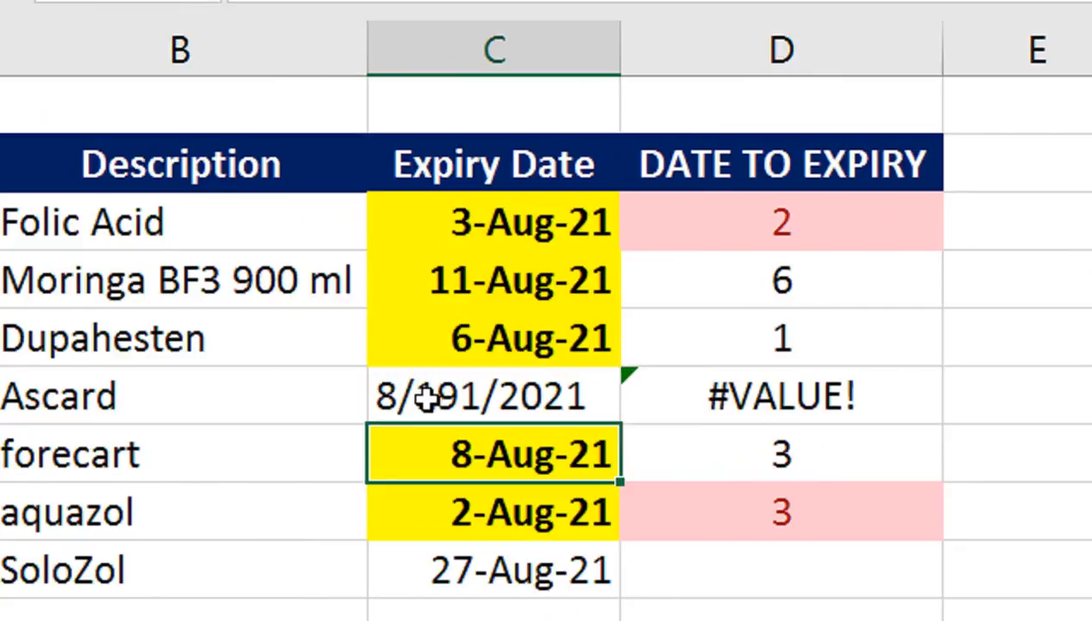
double_click(429, 397)
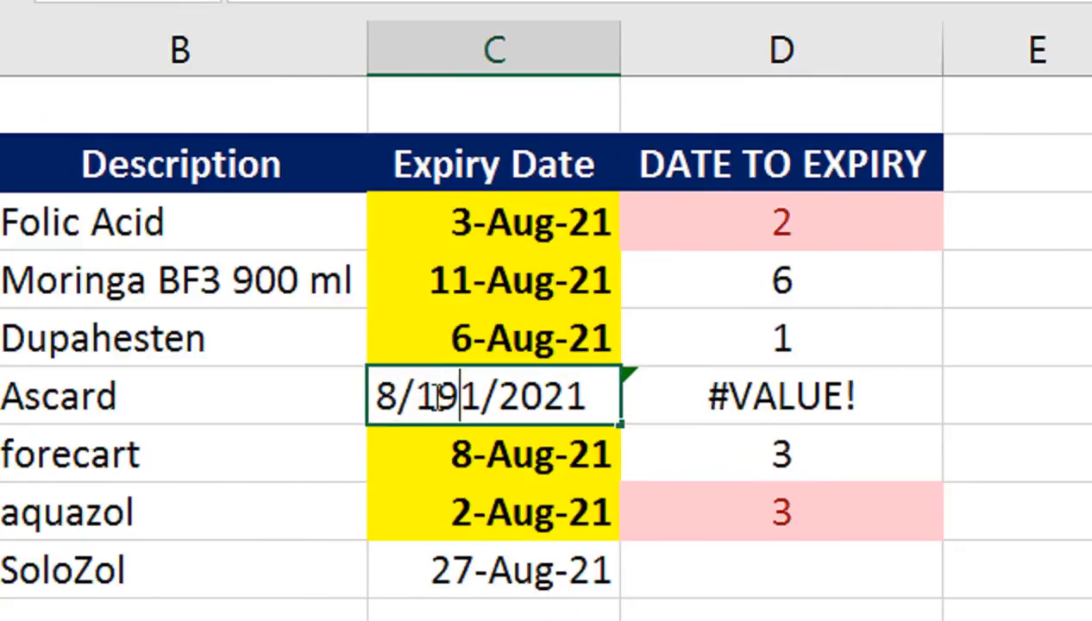
key("BackSpace")
key("Return")
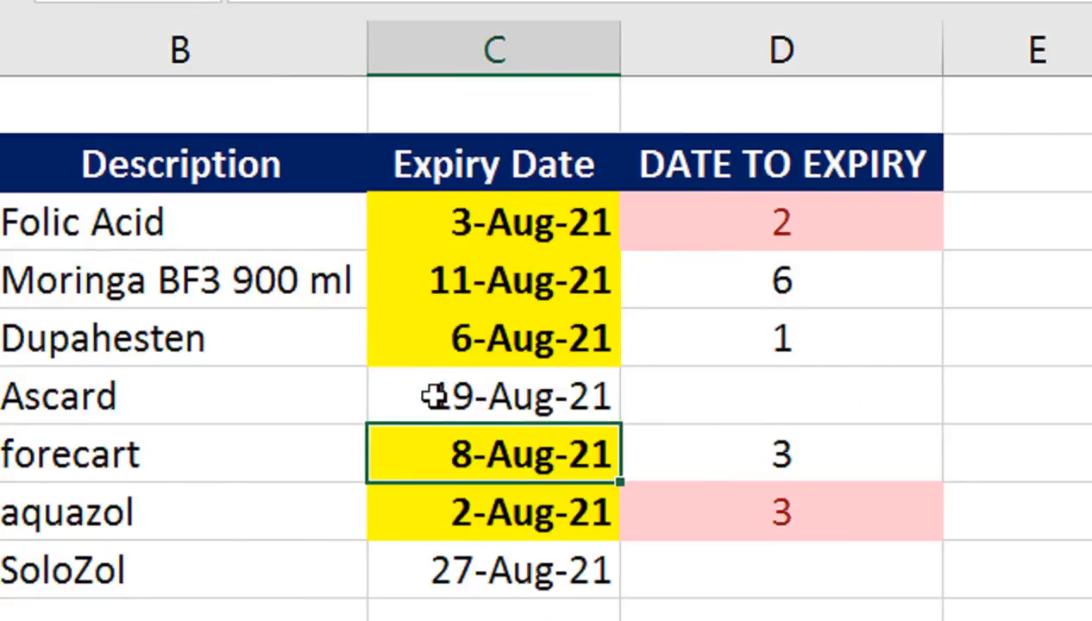
left_click(480, 580)
- Change the Moringa BF3 900 ml expiry date in C4 to 8/22/2021
double_click(474, 284)
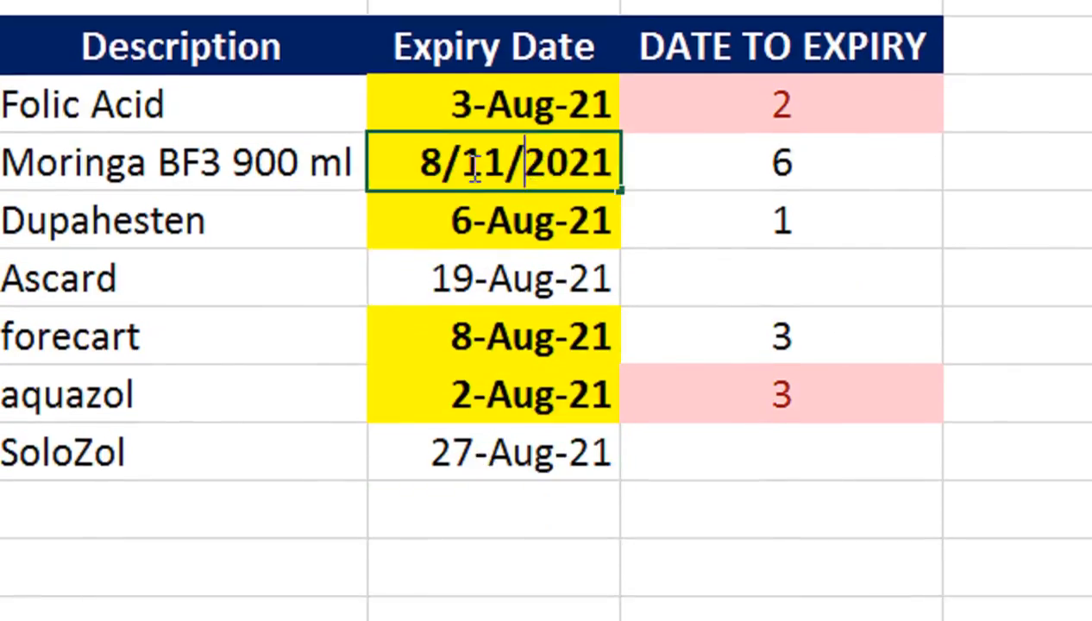
left_click_drag(500, 169, 475, 168)
type("22")
key("Return")
left_click(642, 276)
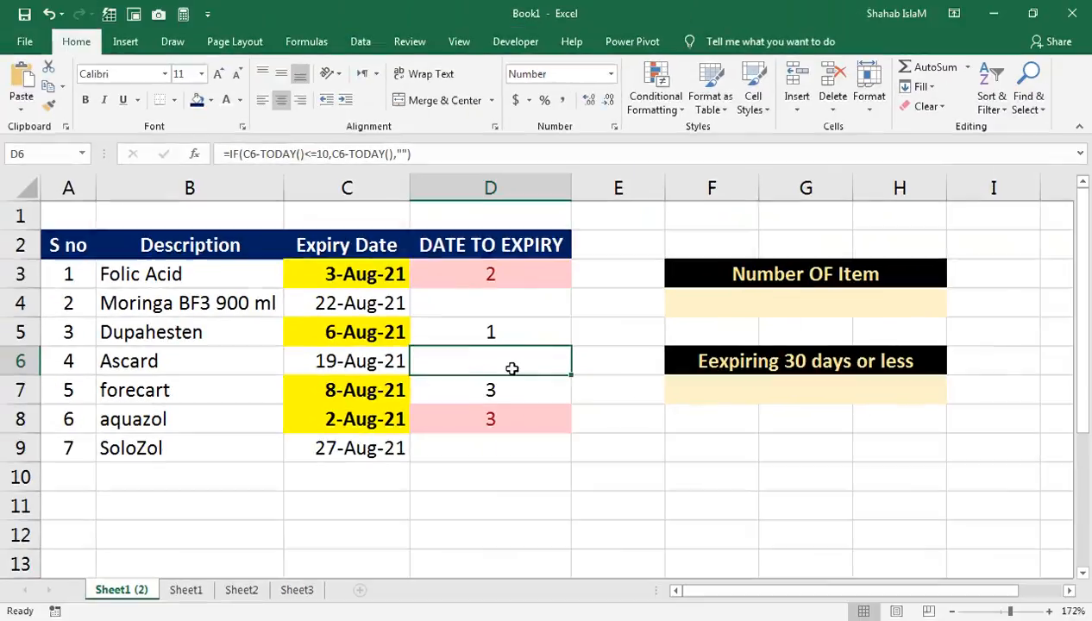
left_click_drag(490, 303, 586, 138)
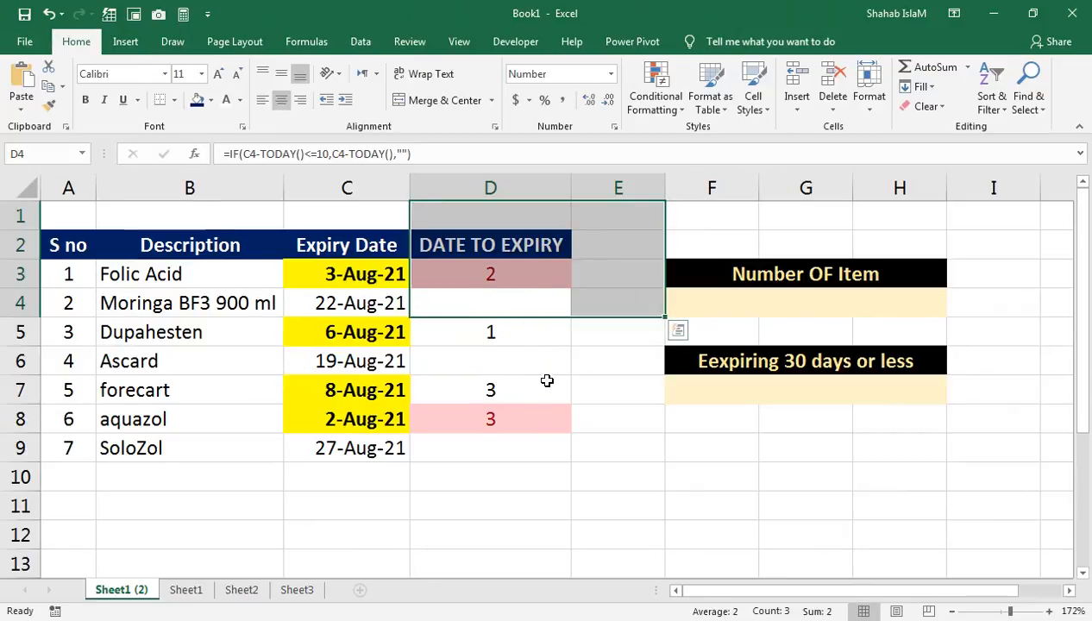
left_click(371, 267)
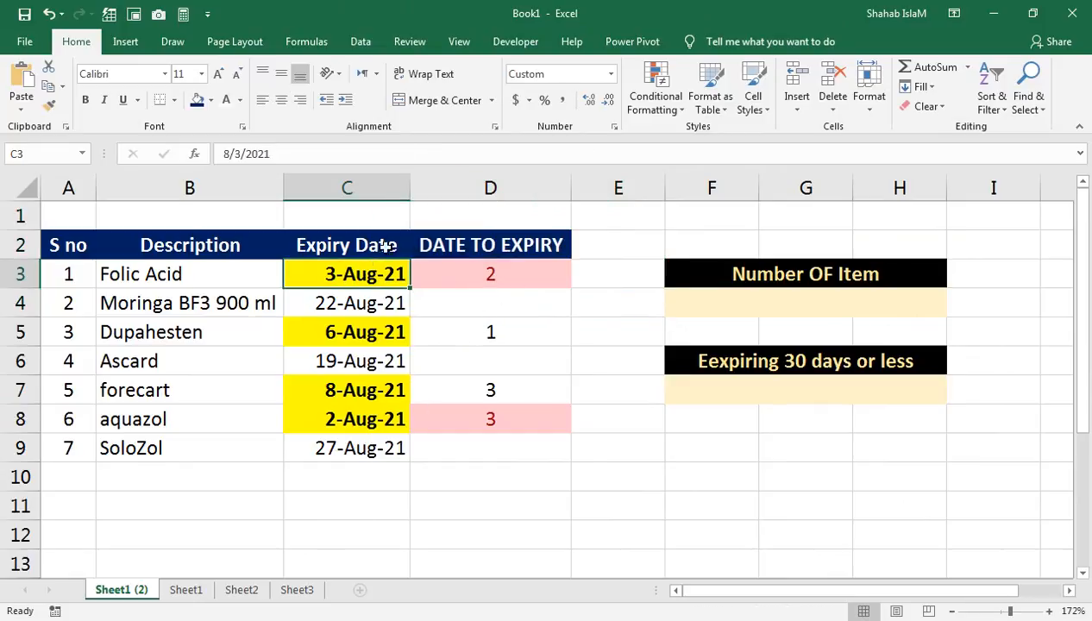
left_click_drag(451, 303, 539, 146)
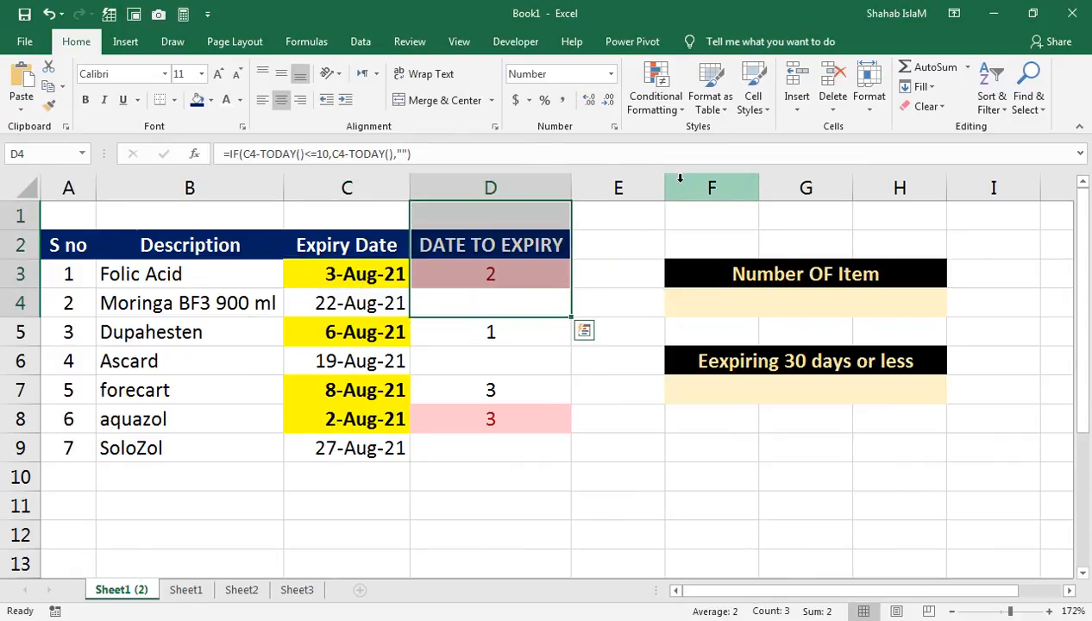
left_click(528, 391)
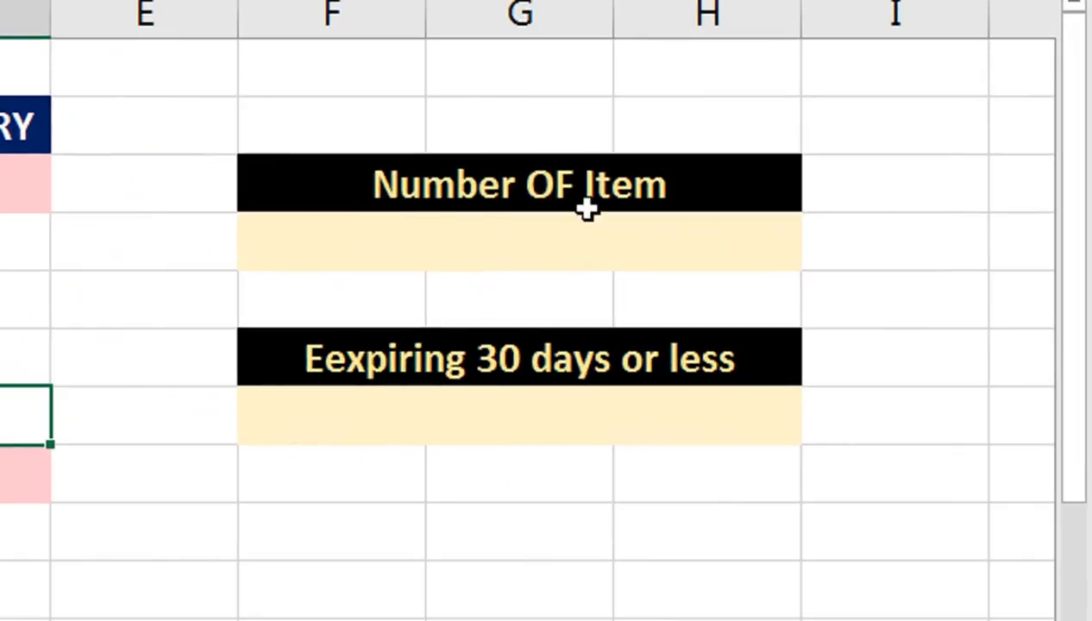
- Enter =COUNTA(B3:B9) in the cell below the Number OF Item heading to count the listed products
left_click(457, 236)
type("=COUNTA(")
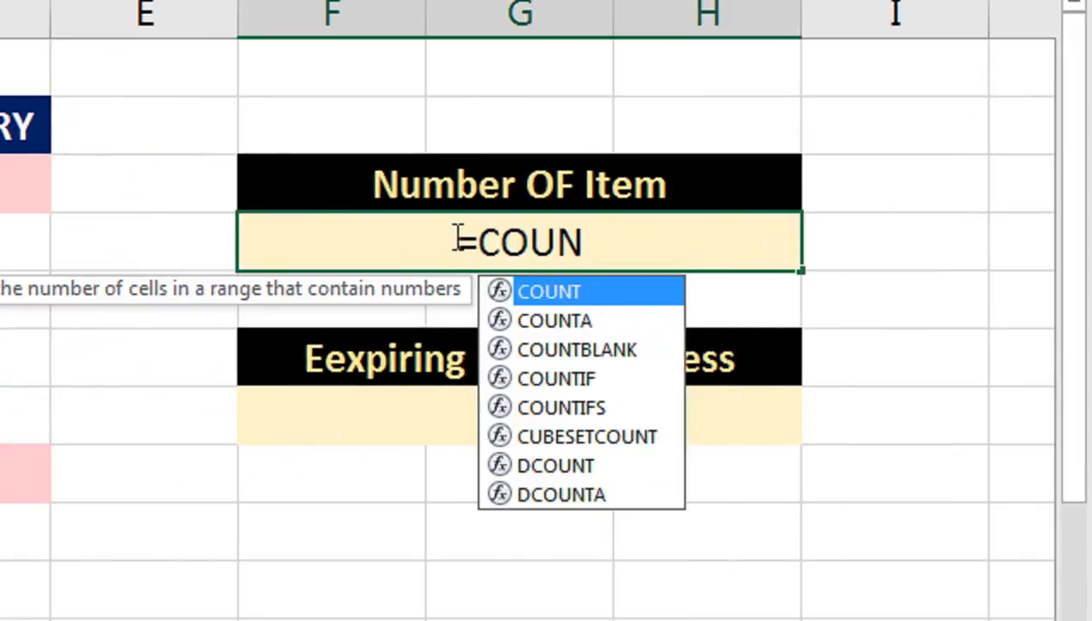
key("Left")
key("Left")
key("Left")
key("Left")
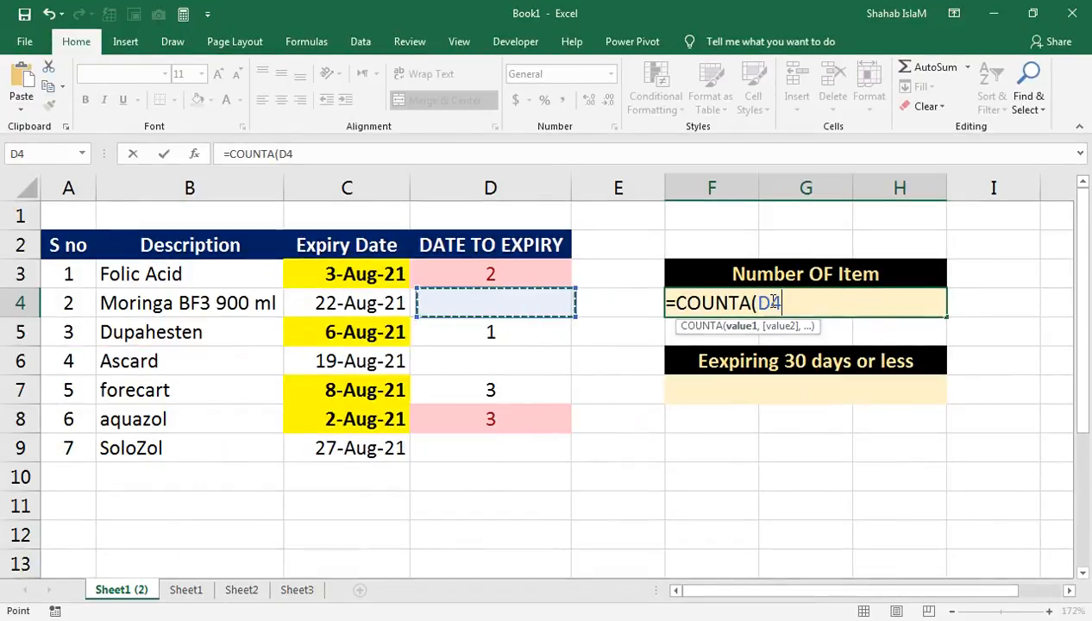
key("Up")
key("shift+Down")
key("shift+Down")
key("shift+Down")
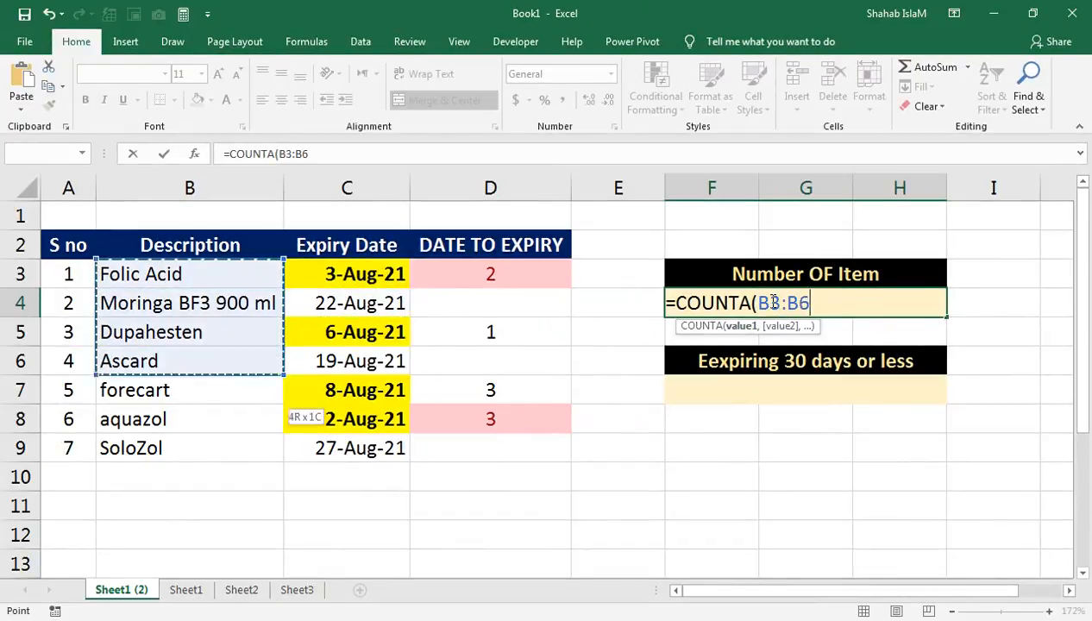
key("shift+Down")
key("shift+Down")
key("shift+Down")
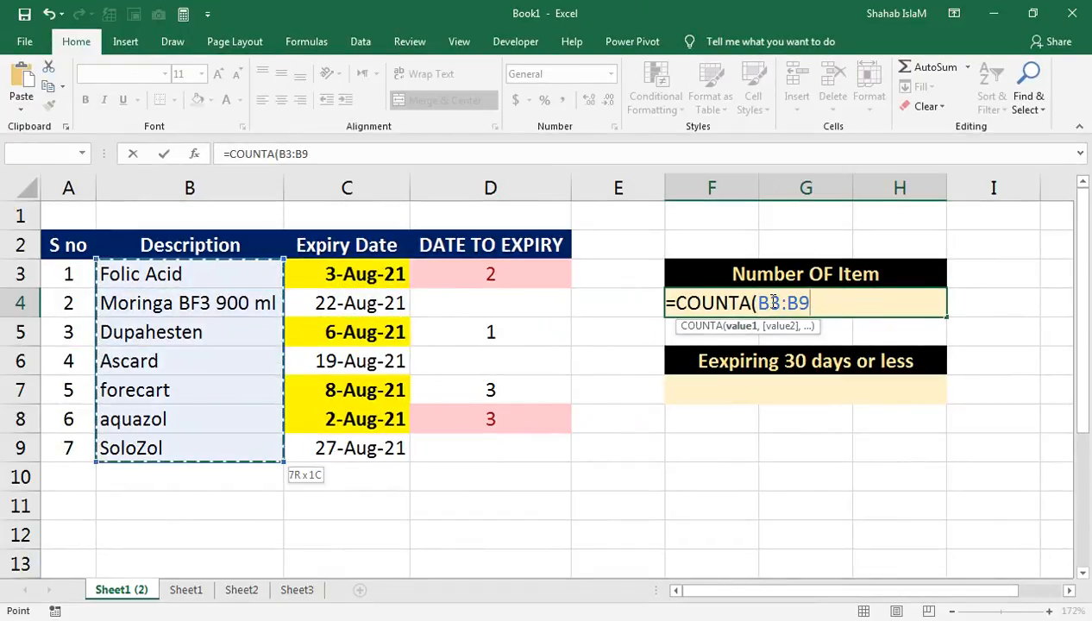
key("Return")
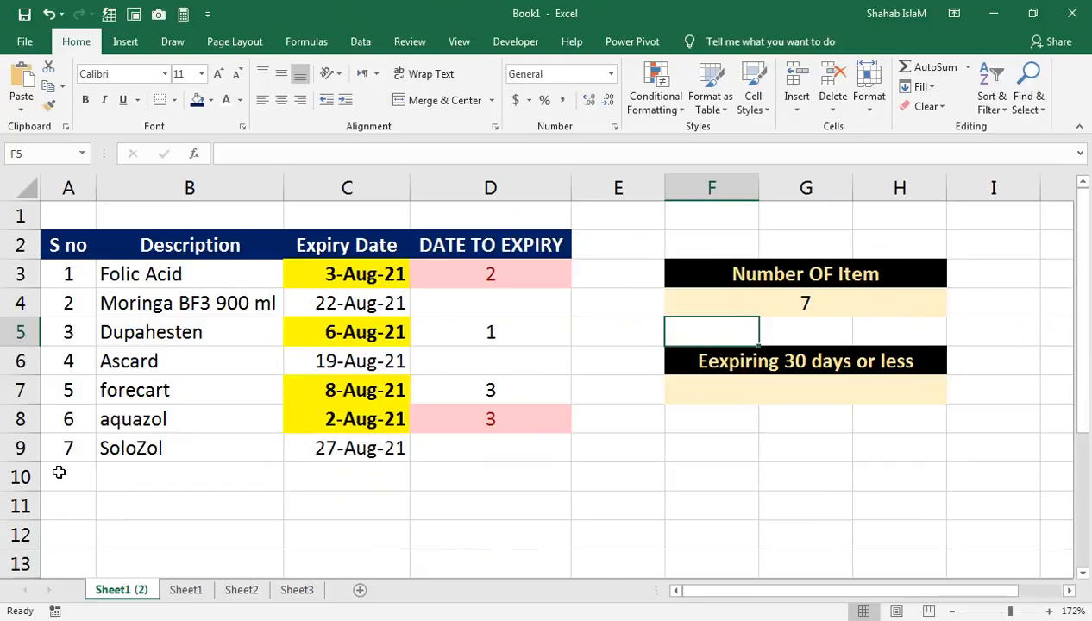
- Change the 30-day heading in the summary area to read "Eexpiring 10 days or less"
left_click(58, 471)
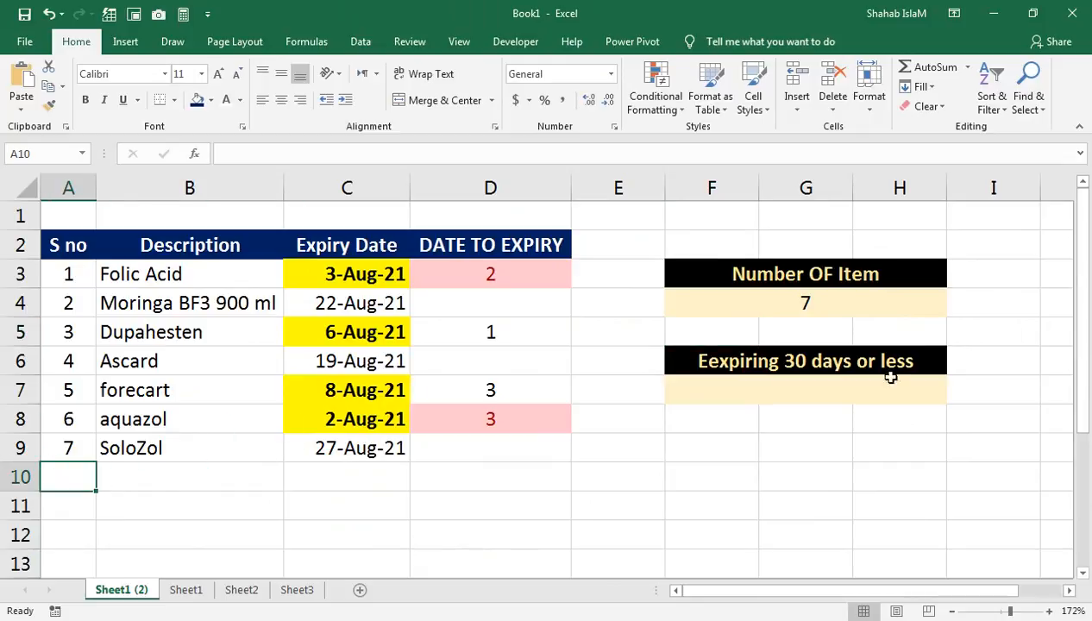
left_click(797, 293)
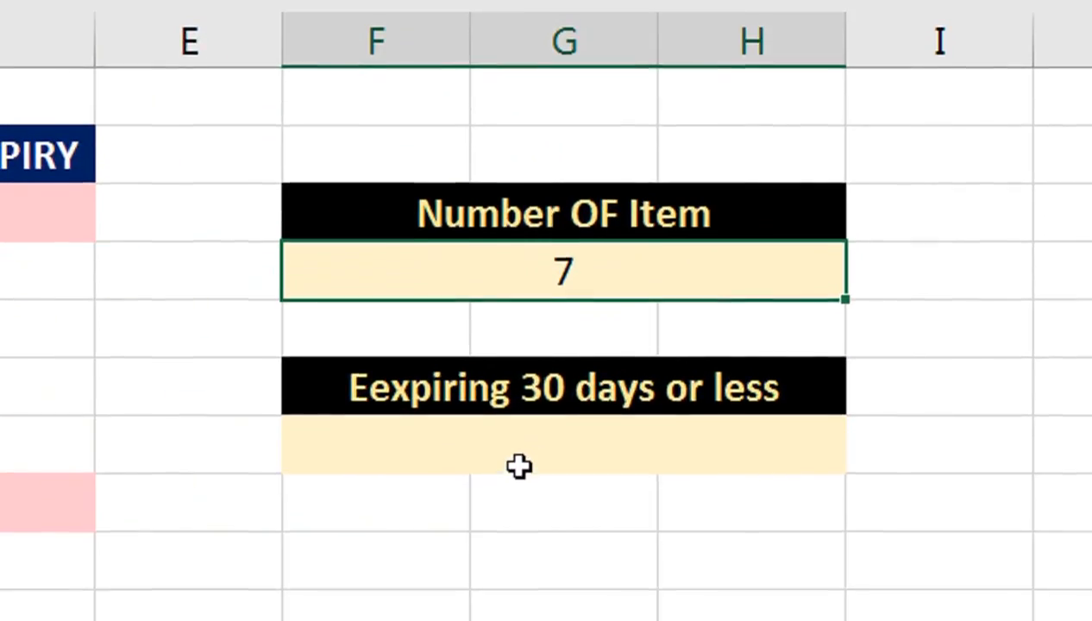
double_click(531, 379)
left_click_drag(533, 388, 521, 388)
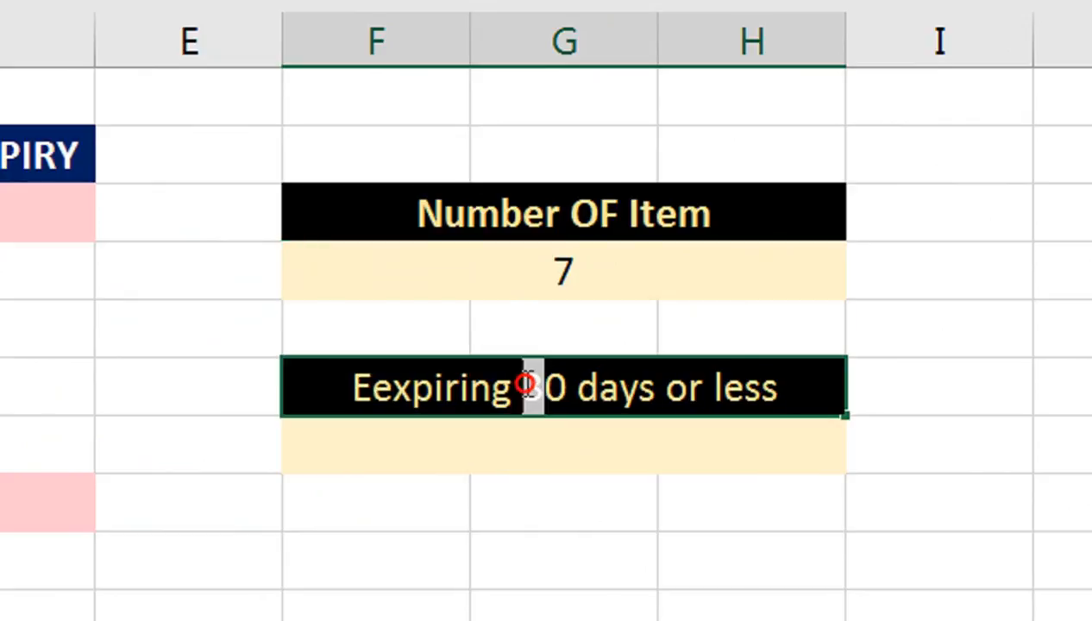
key("BackSpace")
type("1")
key("Return")
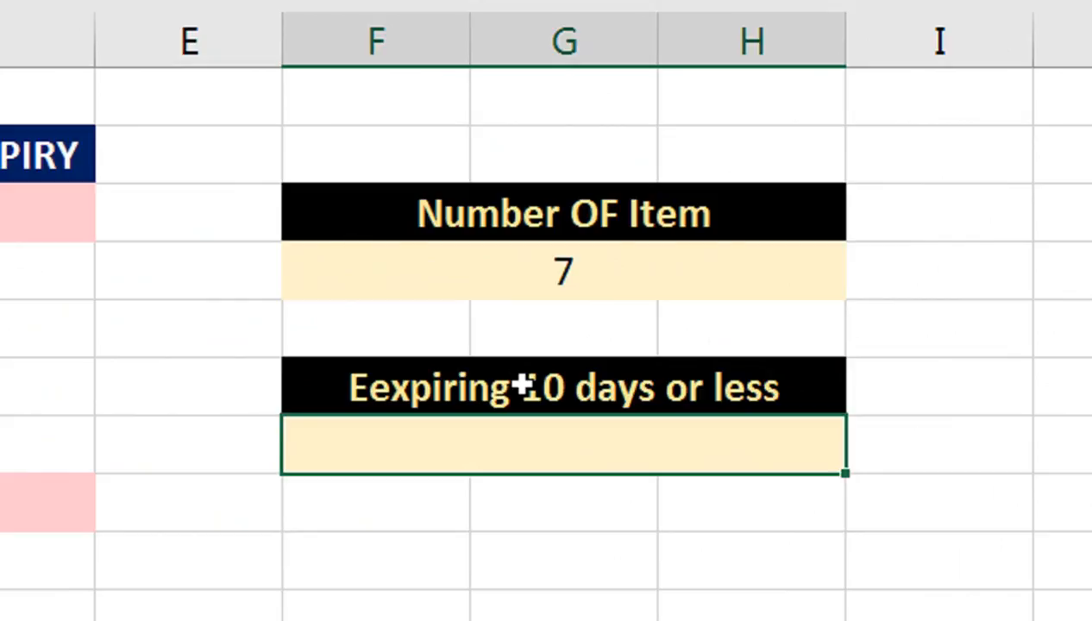
- Count the items expiring within 10 days by entering =COUNTIF(D3:D9,"<=10") below the 10-day heading
type("=COUNTIF(")
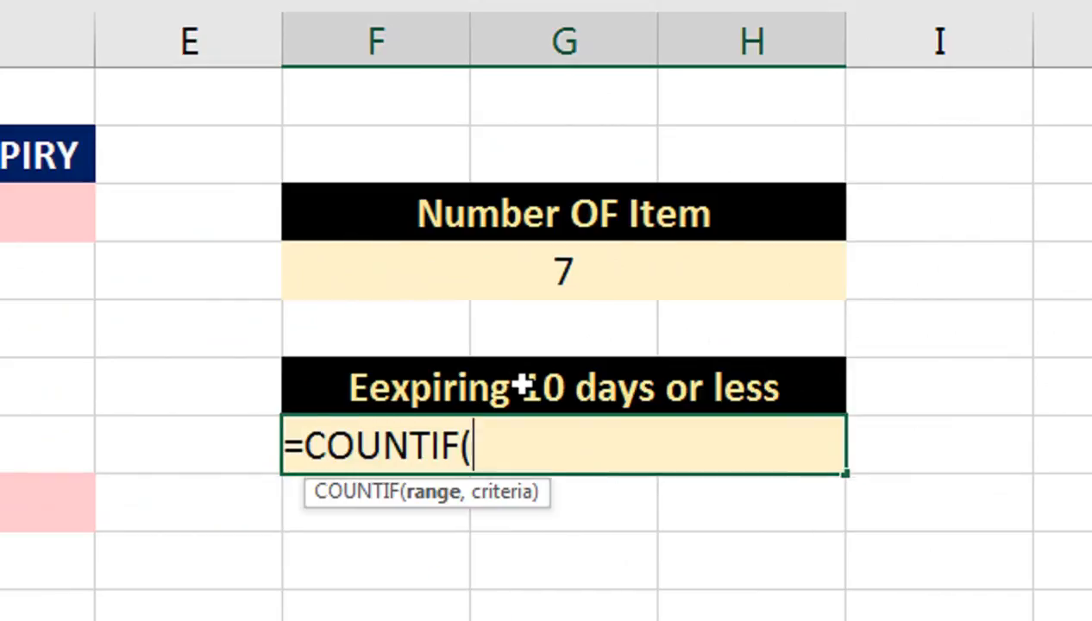
key("Left")
key("Left")
key("Up")
key("Up")
key("Up")
key("Up")
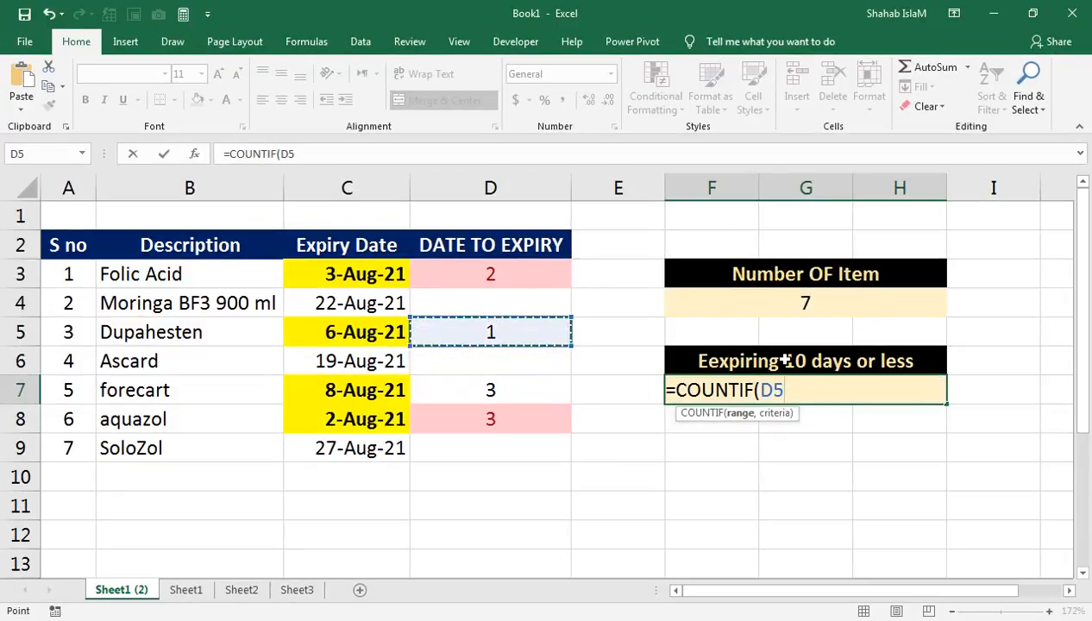
key("shift+Down")
key("shift+Down")
key("shift+Down")
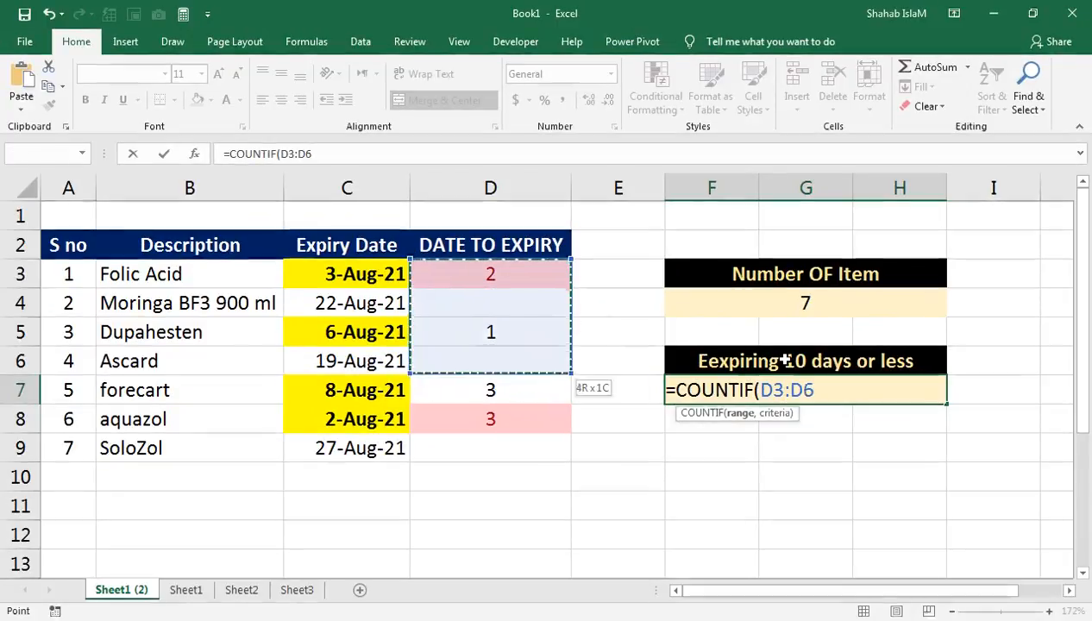
key("shift+Down")
key("shift+Down")
key("shift+Down")
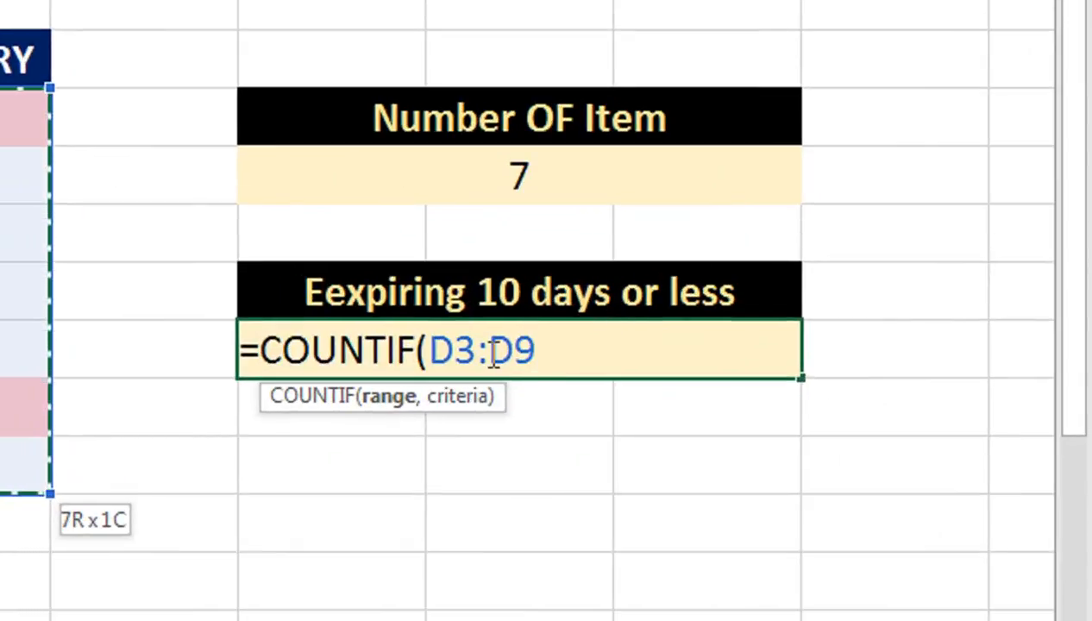
type(",\"<=")
type("30")
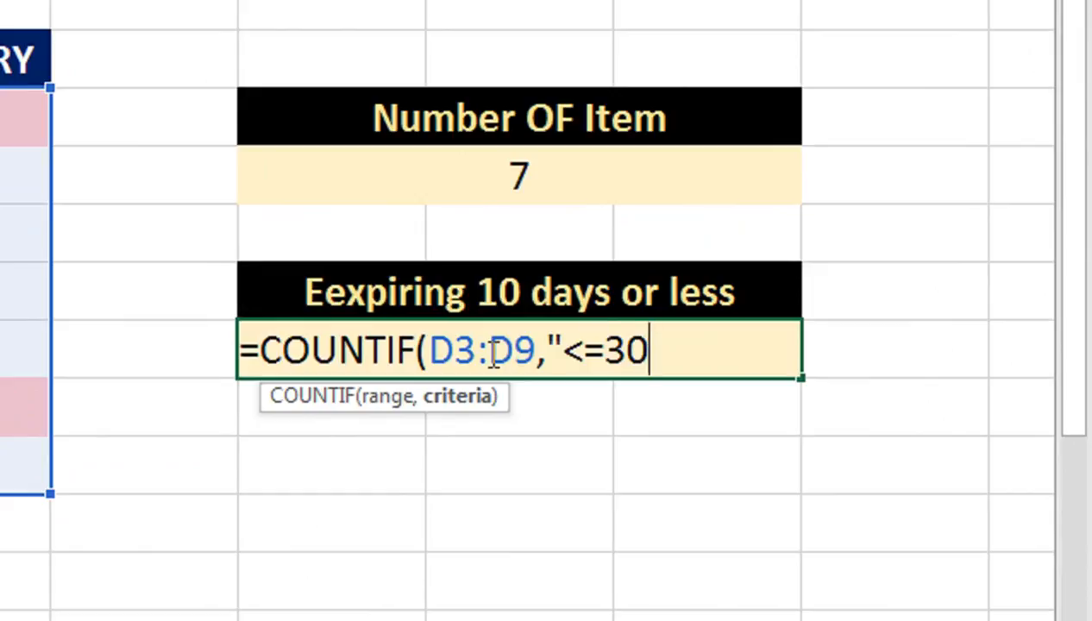
key("BackSpace")
key("BackSpace")
type("10\")")
key("Return")
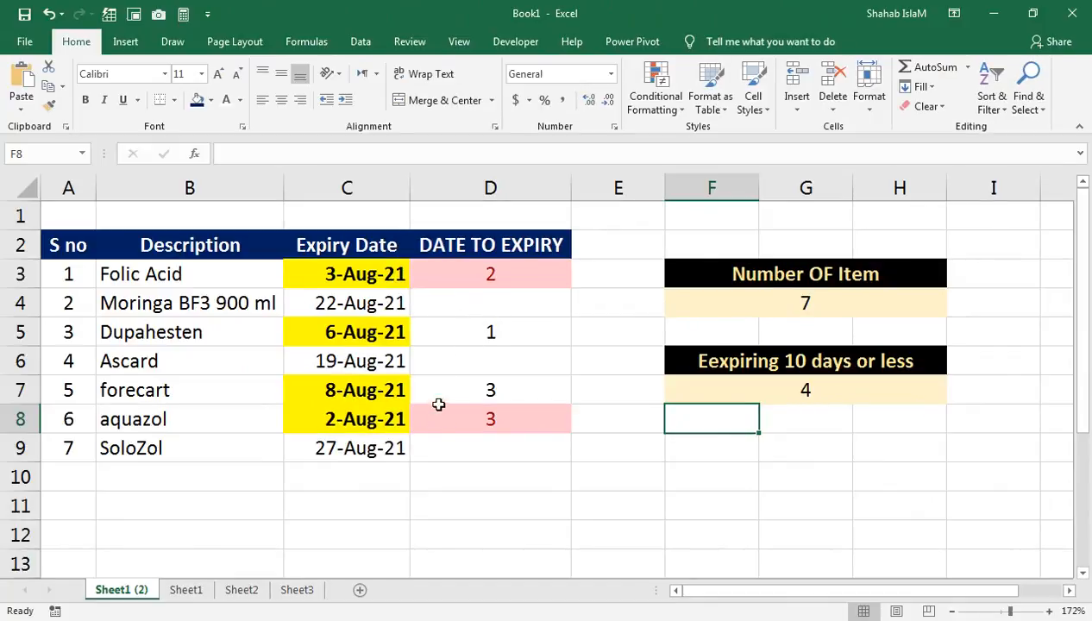
- Insert a new column E after the DATE TO EXPIRY column and narrow the spacer column F
left_click(837, 379)
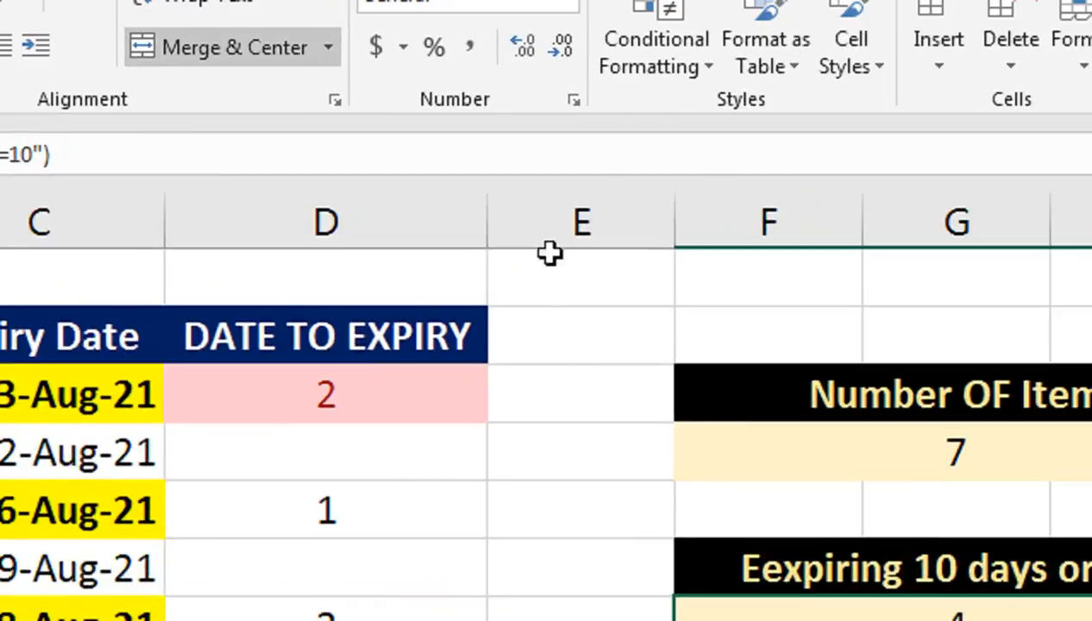
left_click(608, 185)
right_click(610, 186)
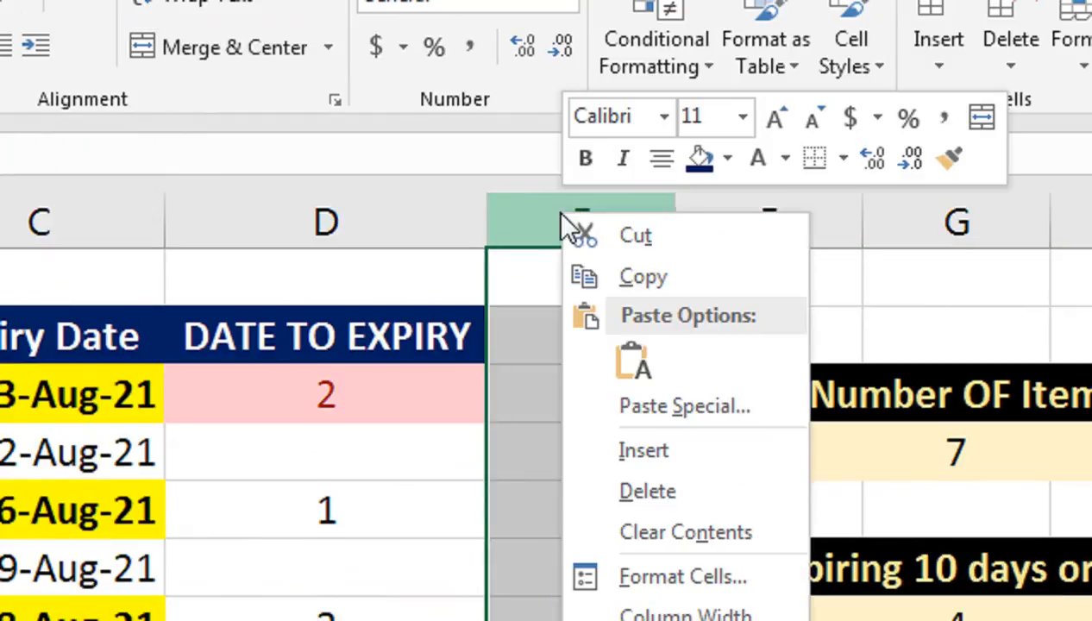
left_click(638, 451)
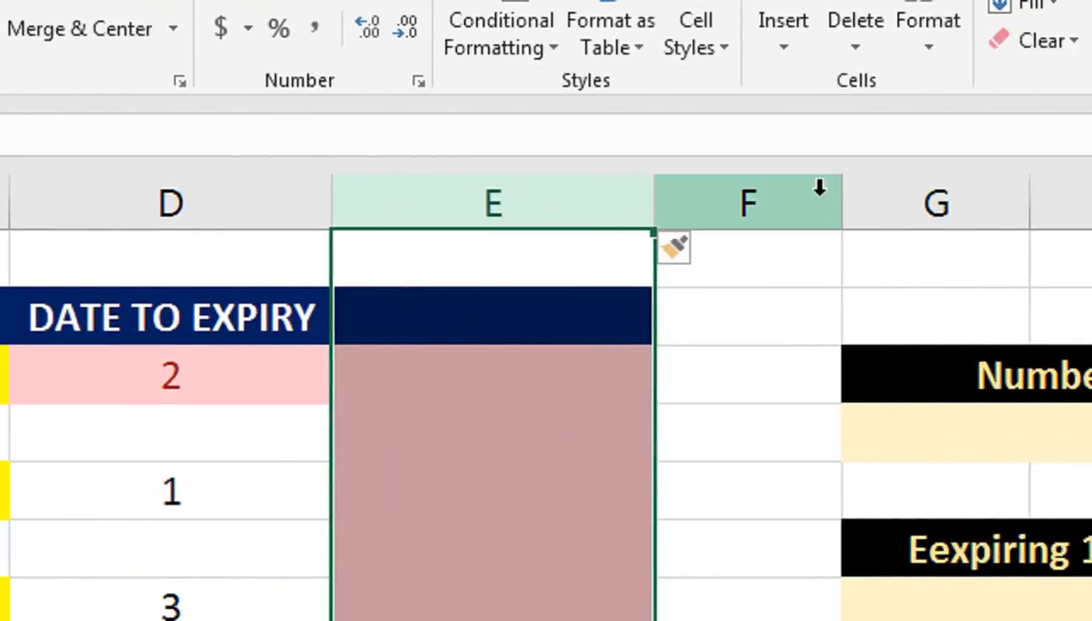
left_click_drag(841, 196, 715, 275)
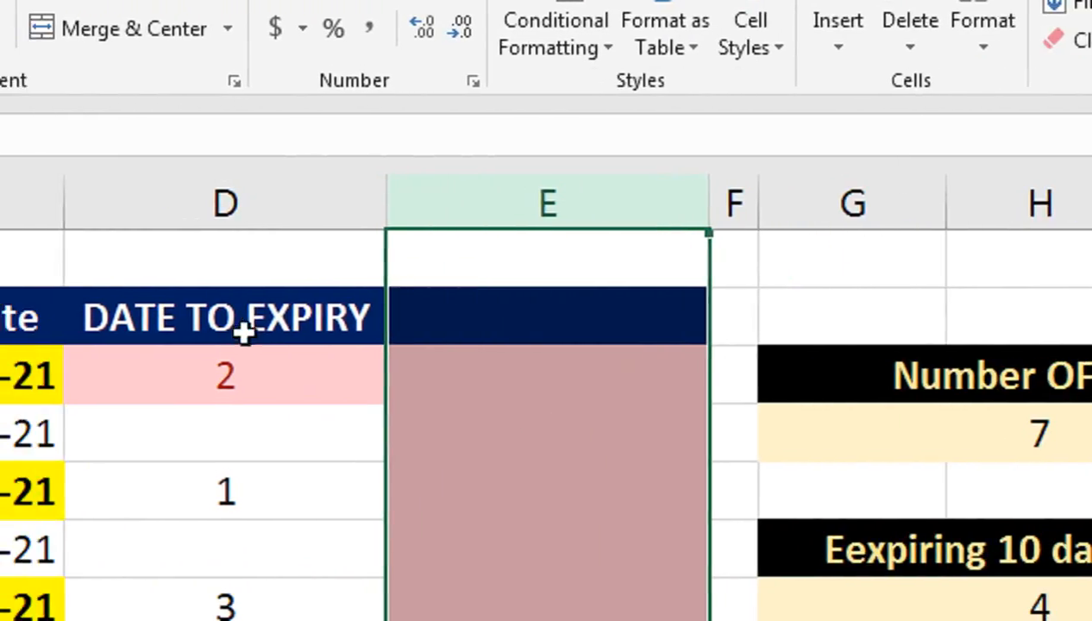
- Label D1 as EXAMPLE 1 and fill the series across so that E1 reads EXAMPLE 2
left_click(211, 301)
left_click(274, 274)
type("E")
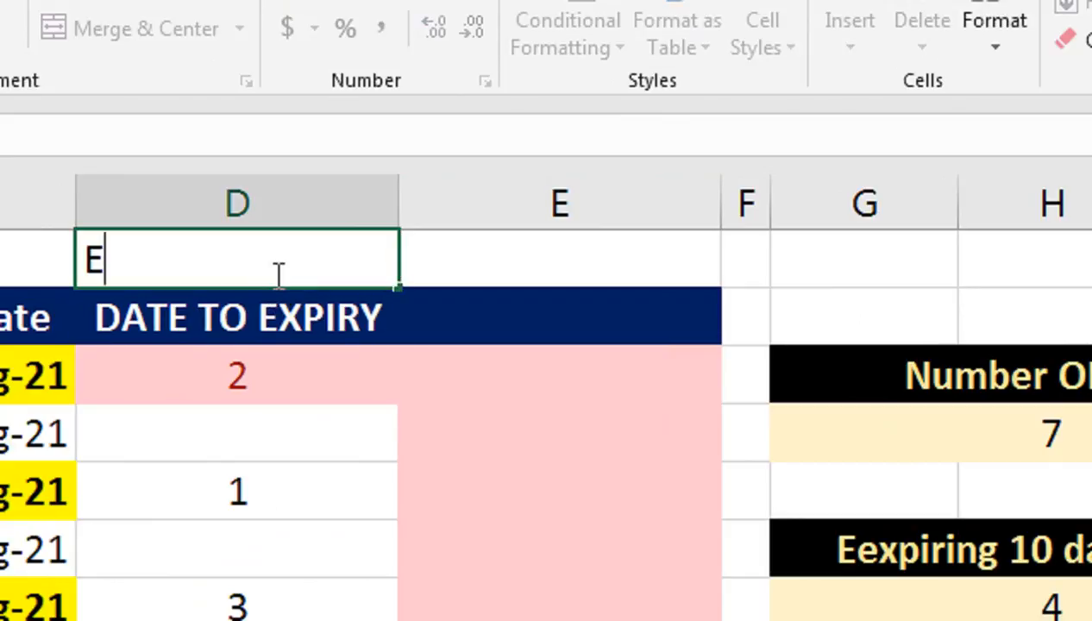
type("XAMPLE 1")
key("Return")
left_click(278, 274)
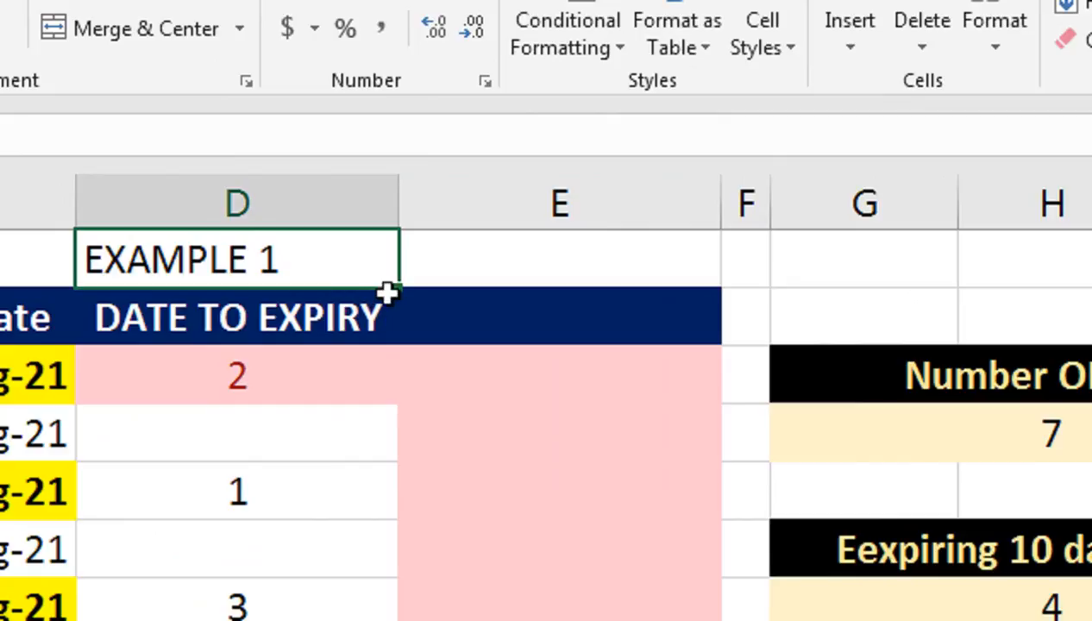
left_click_drag(396, 288, 565, 269)
- Clear the conditional formatting rules from cells E3:E9 of the new column
left_click_drag(532, 379, 471, 466)
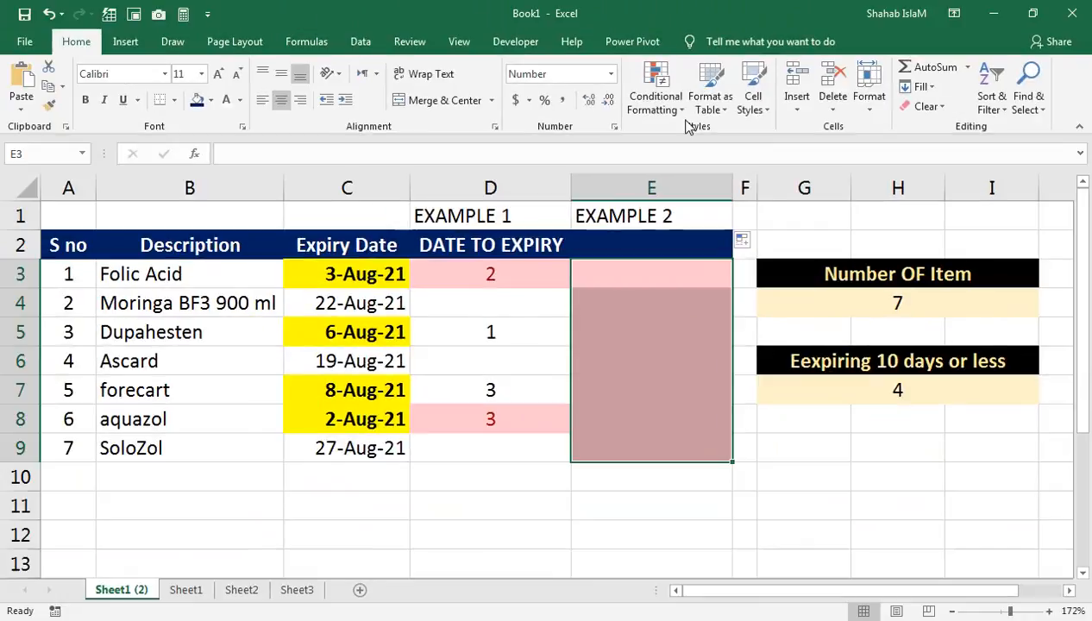
left_click(656, 108)
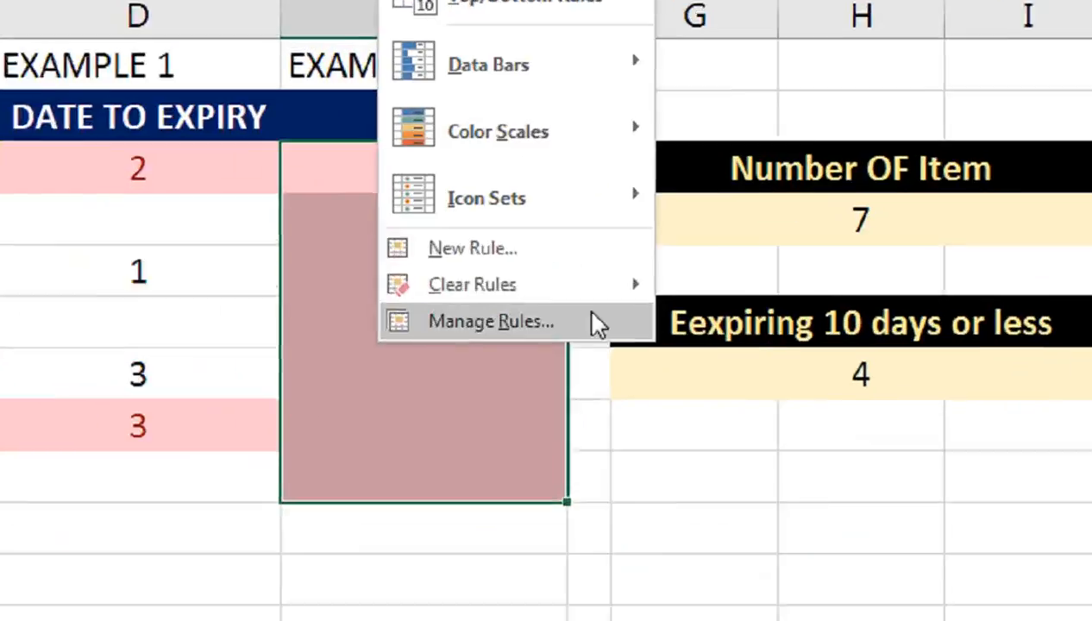
mouse_move(560, 308)
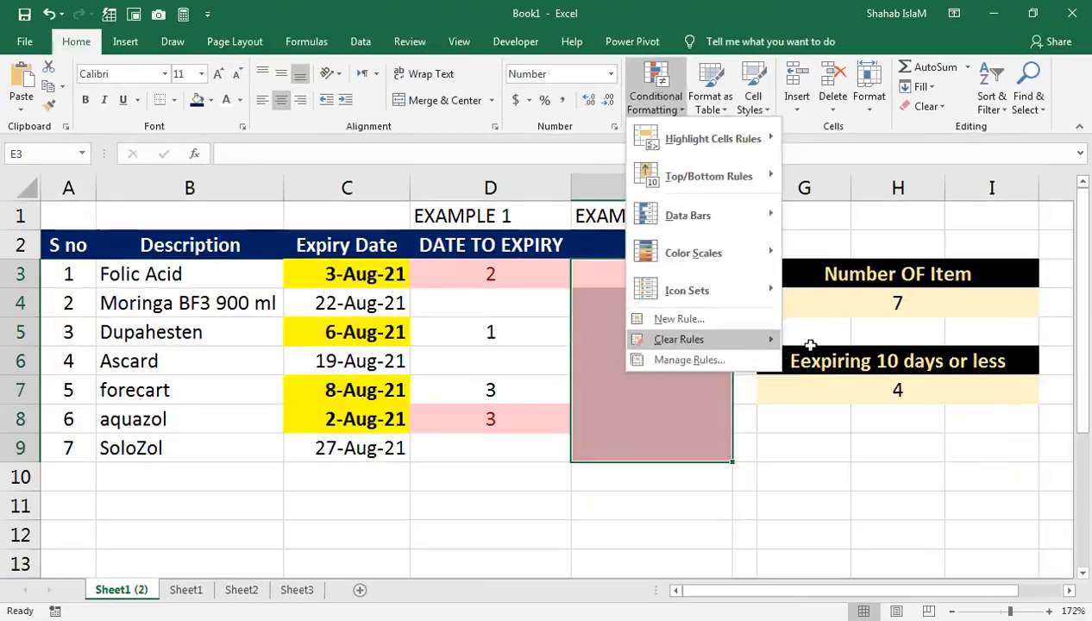
- Enter =IF(C3<TODAY()+10,"EXPIRE UNDER 10 DAYS","") in cell E3 of the EXAMPLE 2 column
left_click(668, 312)
type("=IF(")
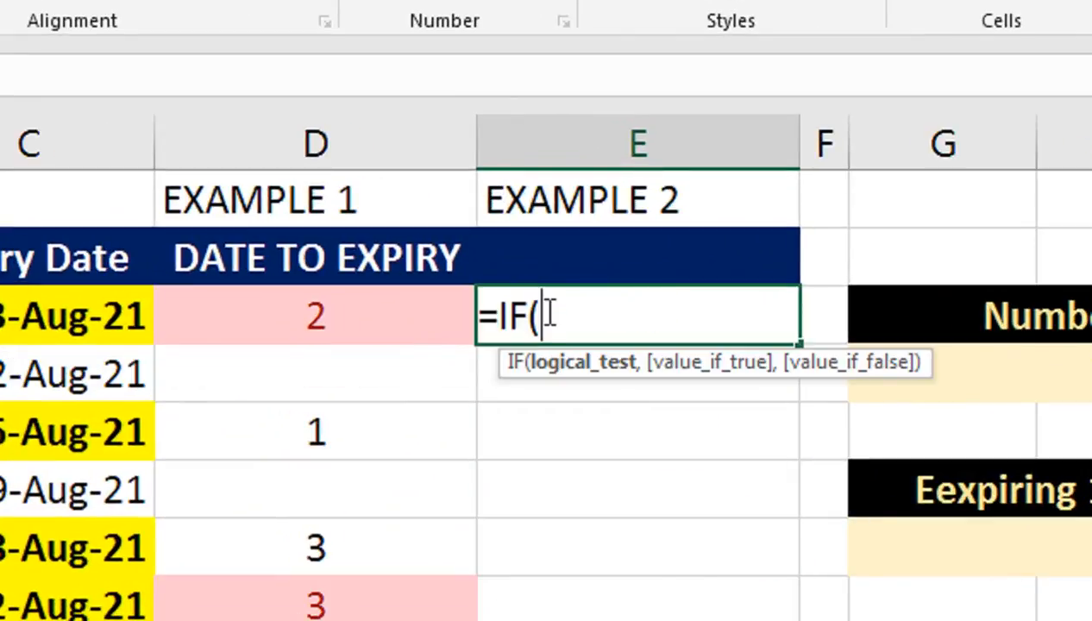
key("Left")
key("Left")
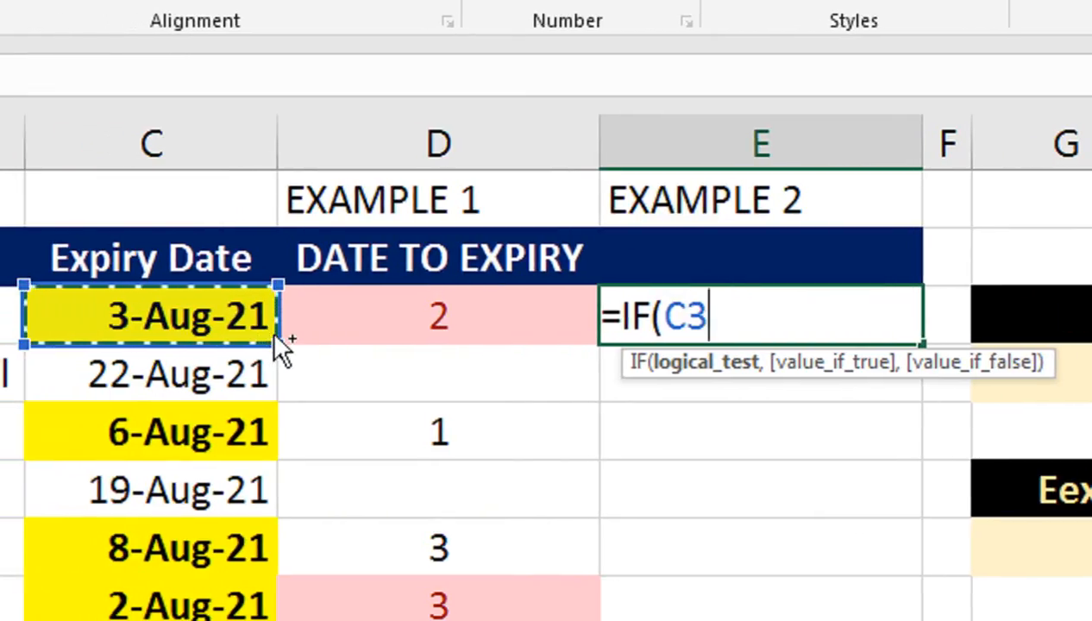
type("<")
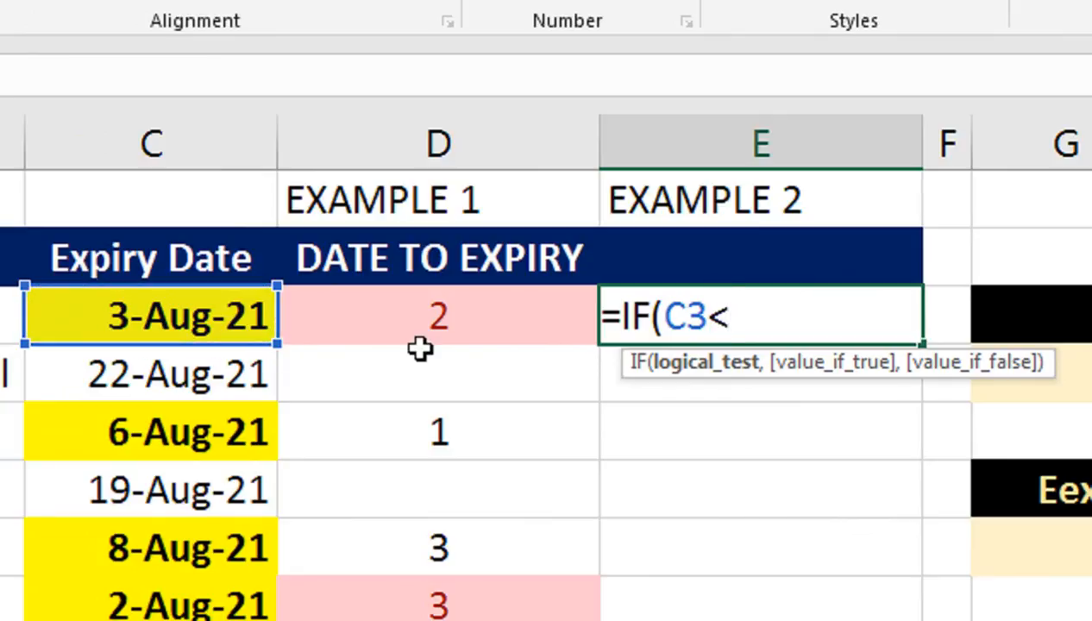
type("TODAY()+10")
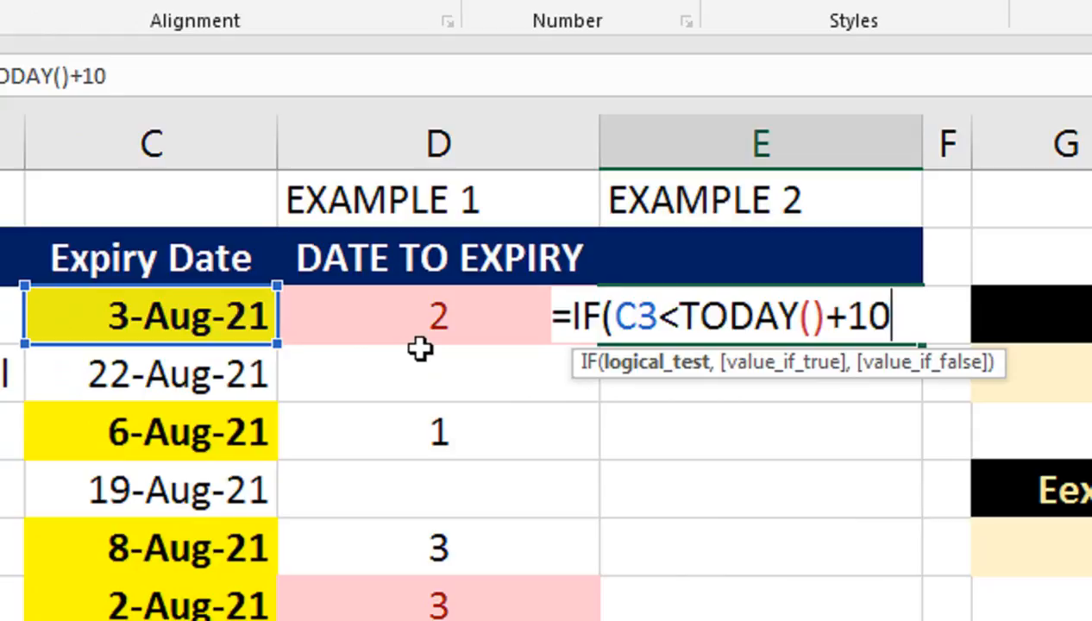
type(",")
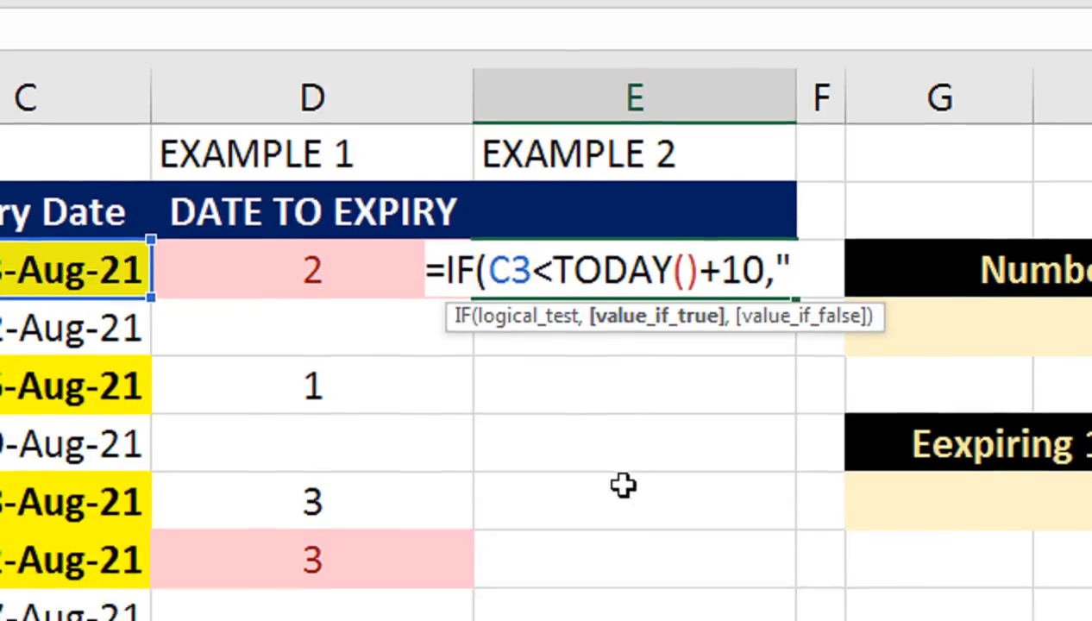
type("E")
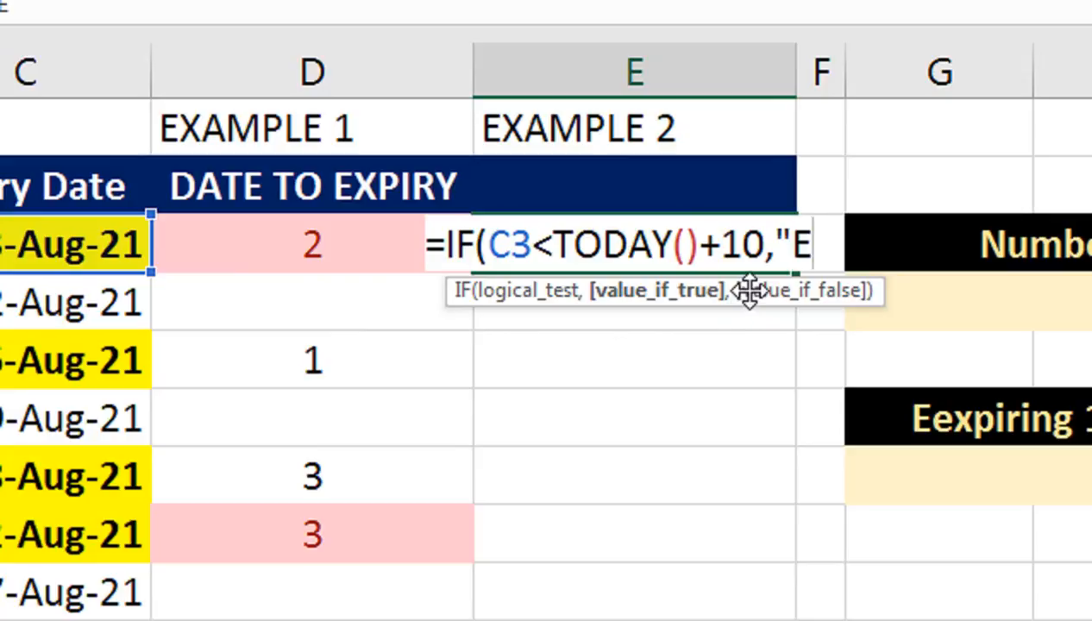
type("XPIRE ")
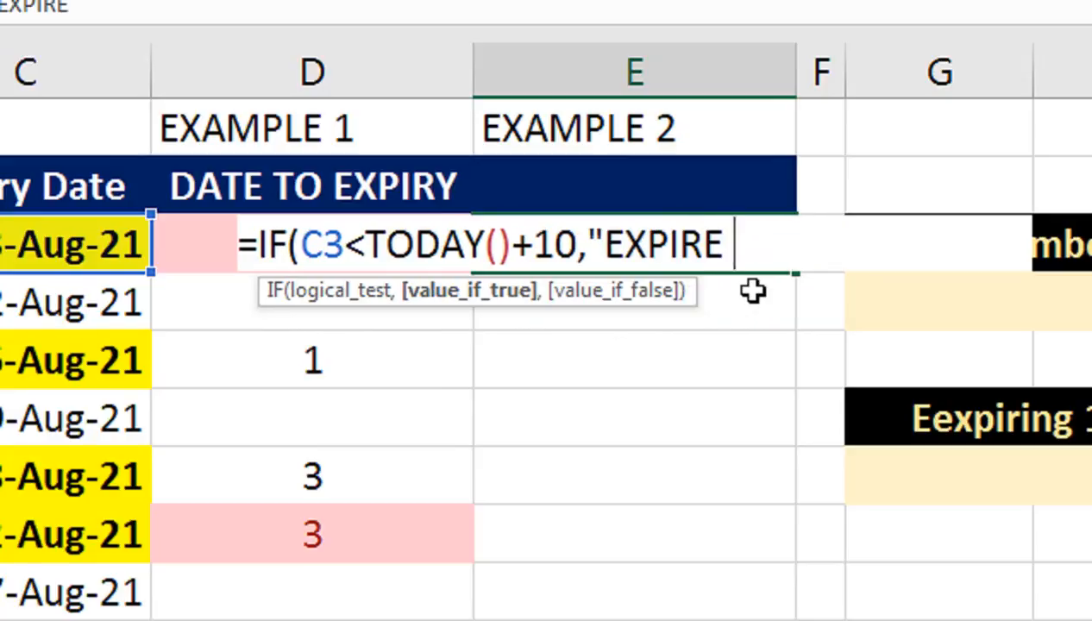
type("UNDER10")
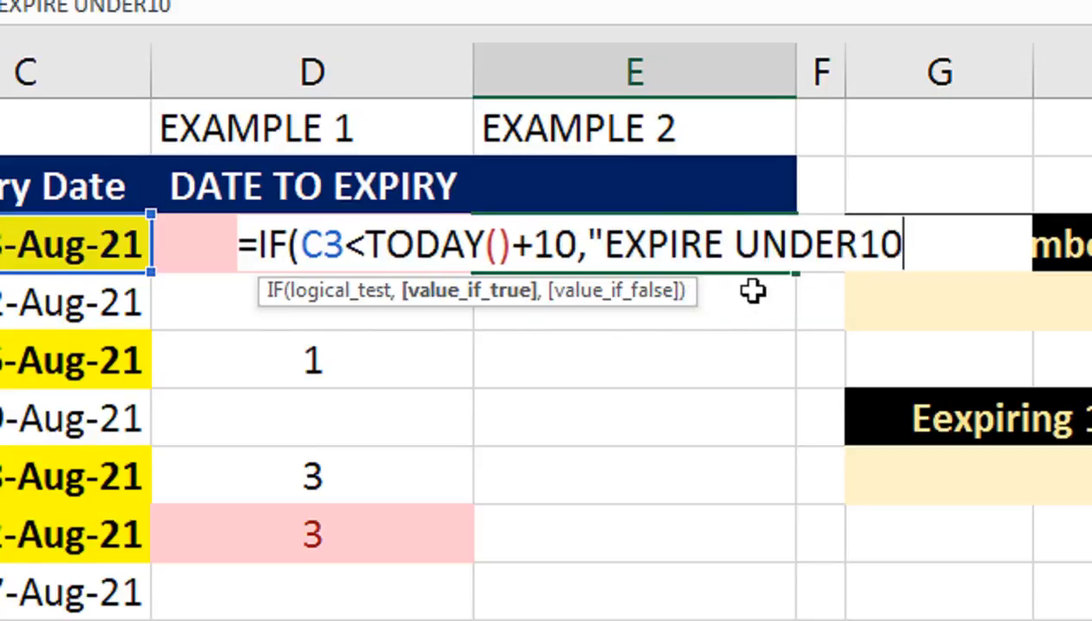
key("BackSpace")
key("BackSpace")
type("10 ")
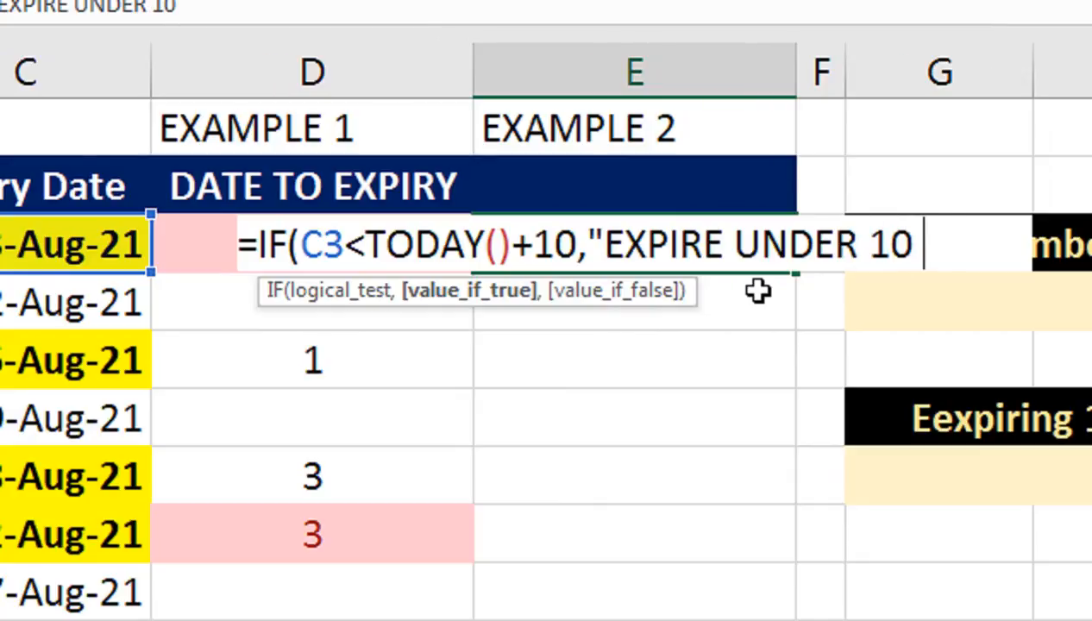
type("DAYS\"")
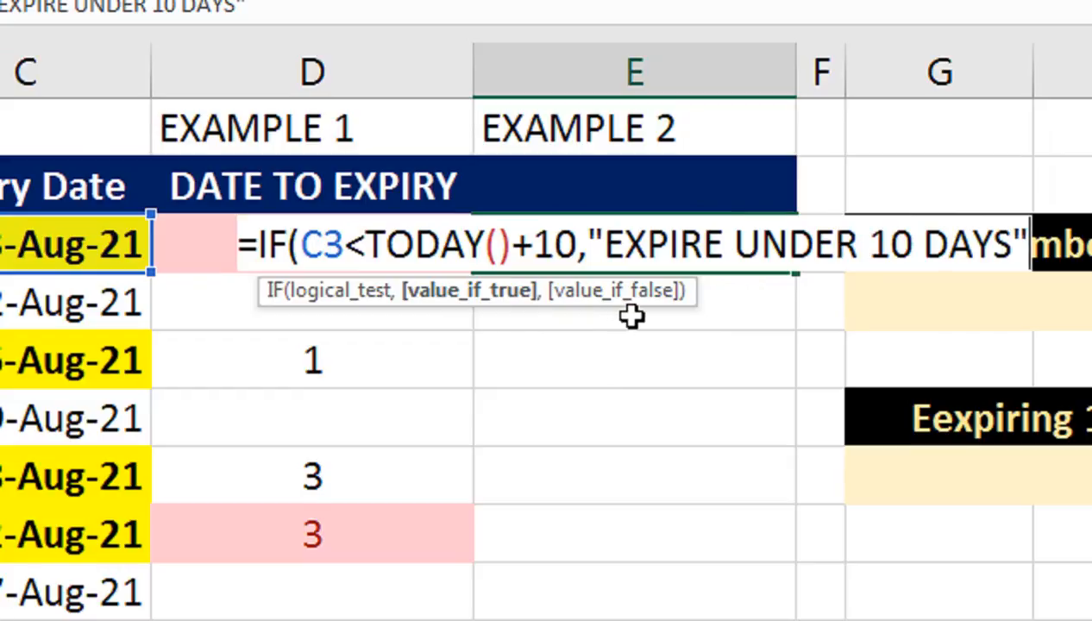
type(",\"\")")
key("Return")
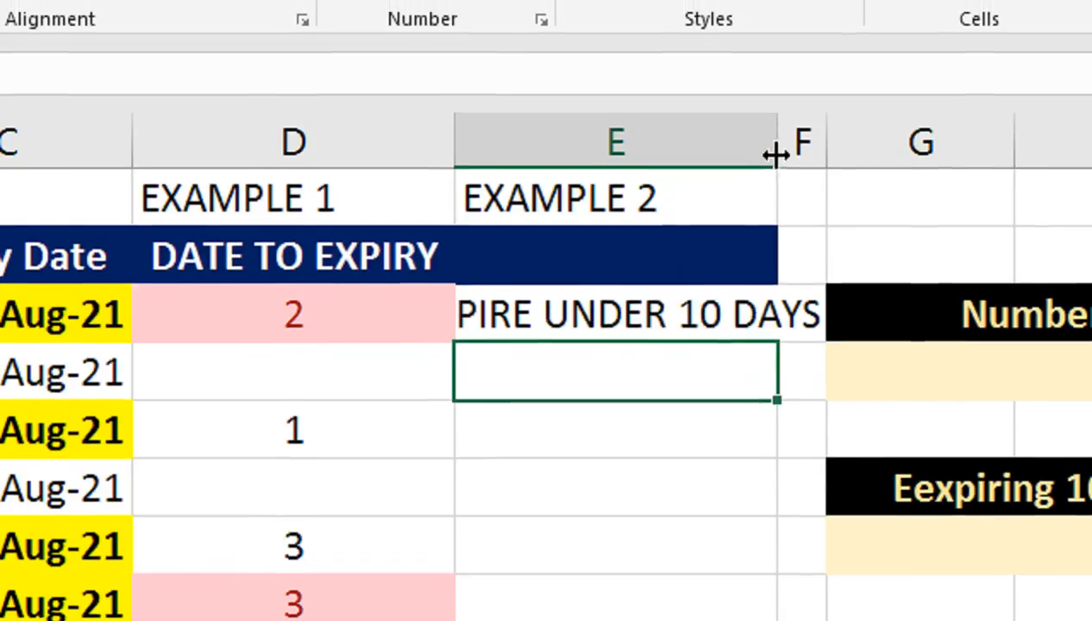
- Widen column E to fit its text and narrow column D to the width of its DATE TO EXPIRY heading
double_click(780, 121)
left_click_drag(450, 166, 425, 169)
- Centre the EXAMPLE 1 and EXAMPLE 2 labels horizontally and vertically, and make them smaller and bold
left_click_drag(316, 212, 456, 210)
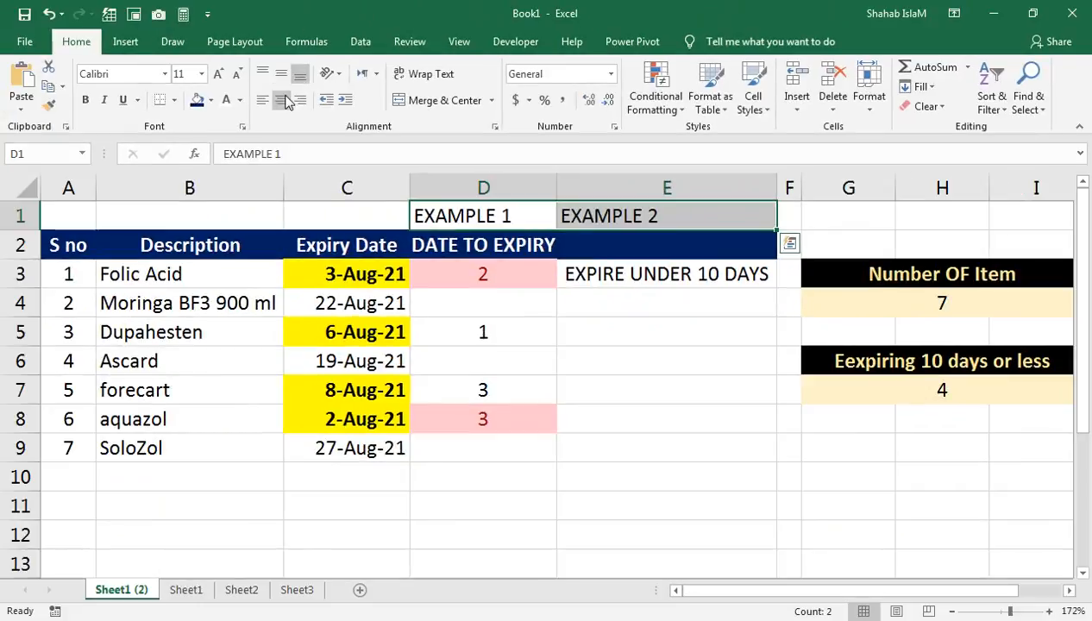
left_click(282, 101)
left_click(282, 78)
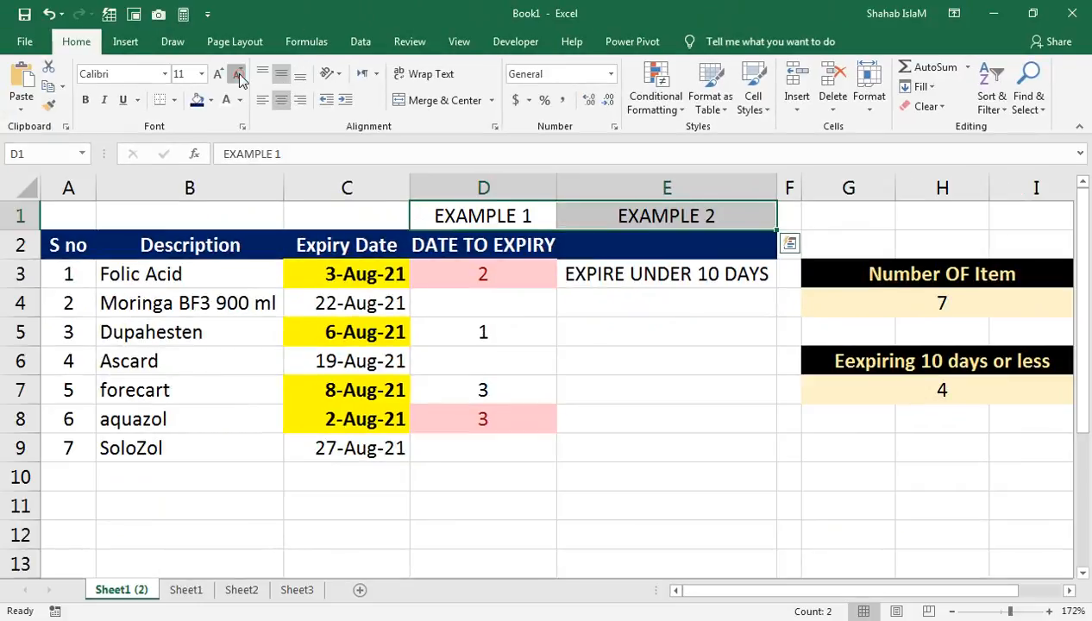
left_click(239, 77)
left_click(240, 78)
left_click(240, 77)
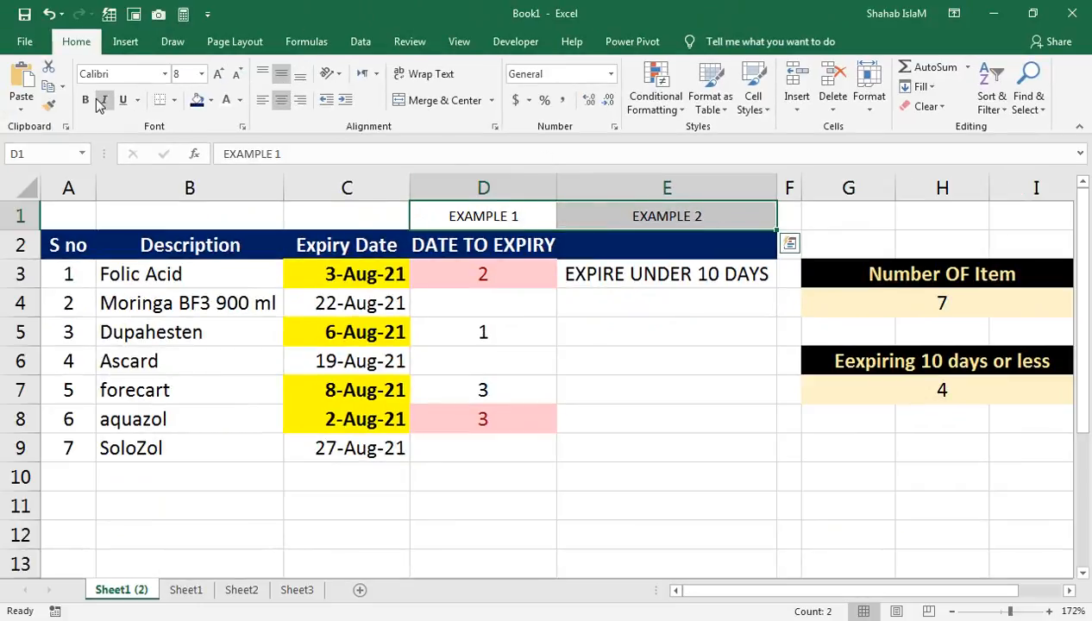
left_click(87, 102)
left_click(218, 75)
- Fill the IF formula from E3 down to E9 for all the listed items
left_click(717, 278)
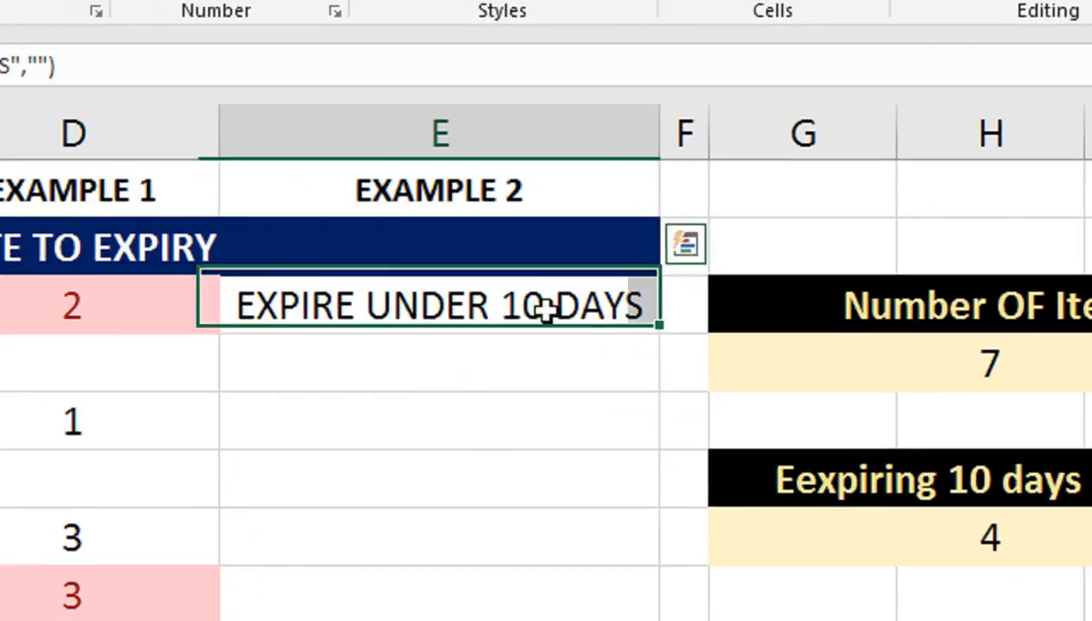
left_click_drag(652, 334, 620, 305)
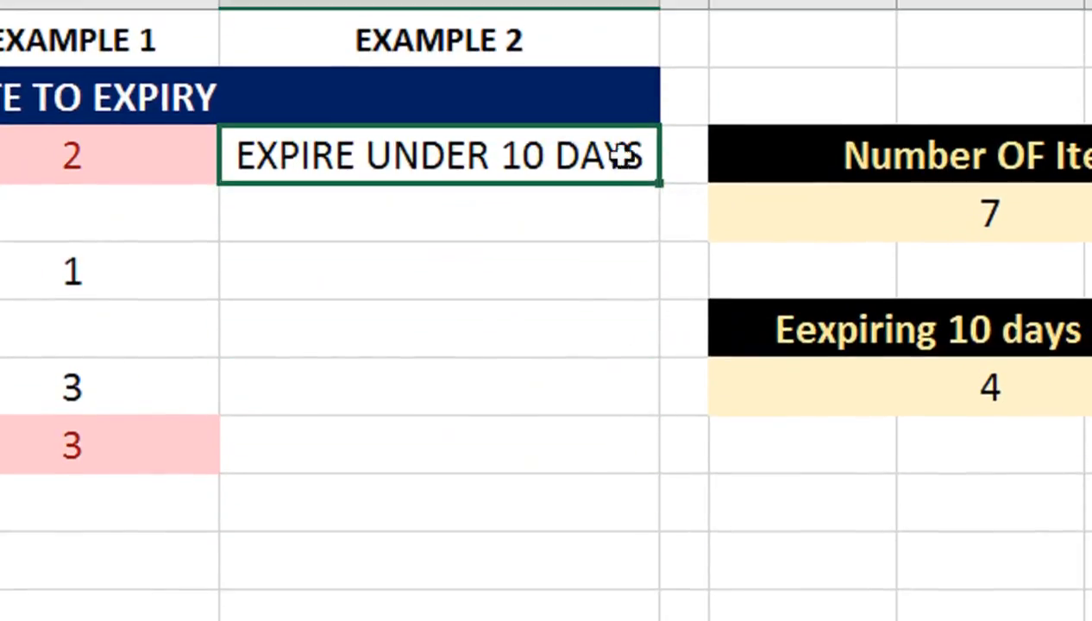
left_click_drag(660, 183, 693, 514)
left_click_drag(694, 445, 480, 101)
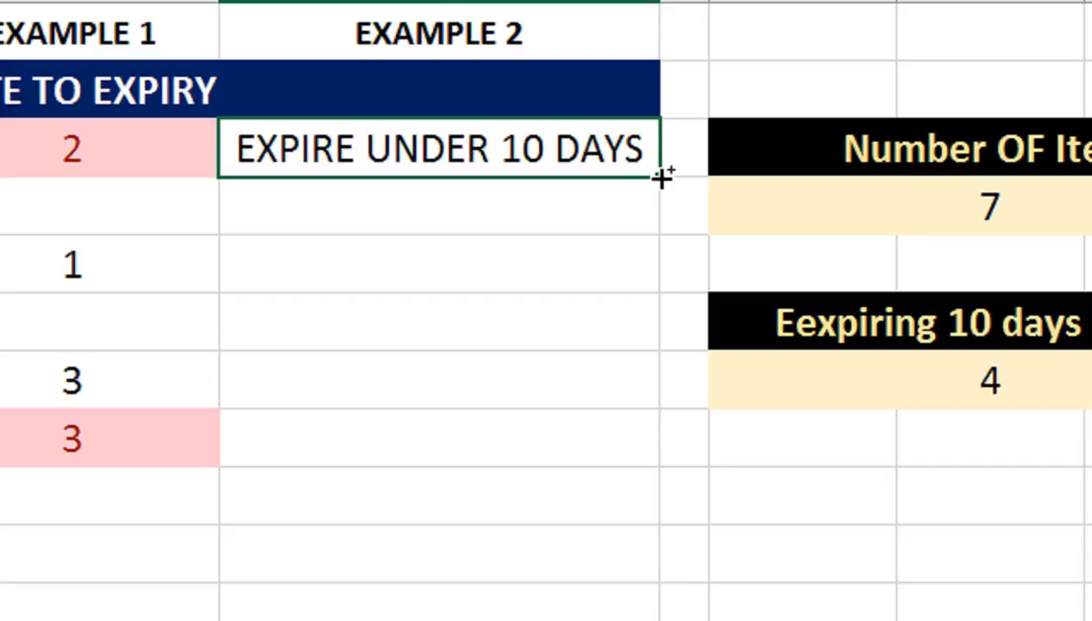
left_click_drag(662, 180, 649, 482)
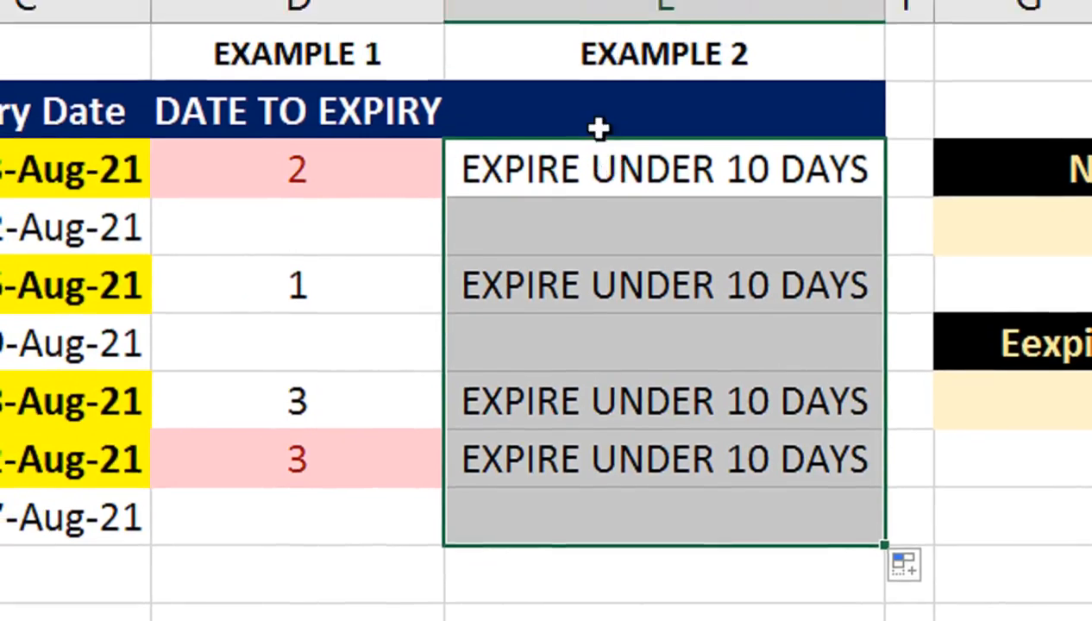
- Enter REMINDER as the column heading in cell E2
left_click(589, 83)
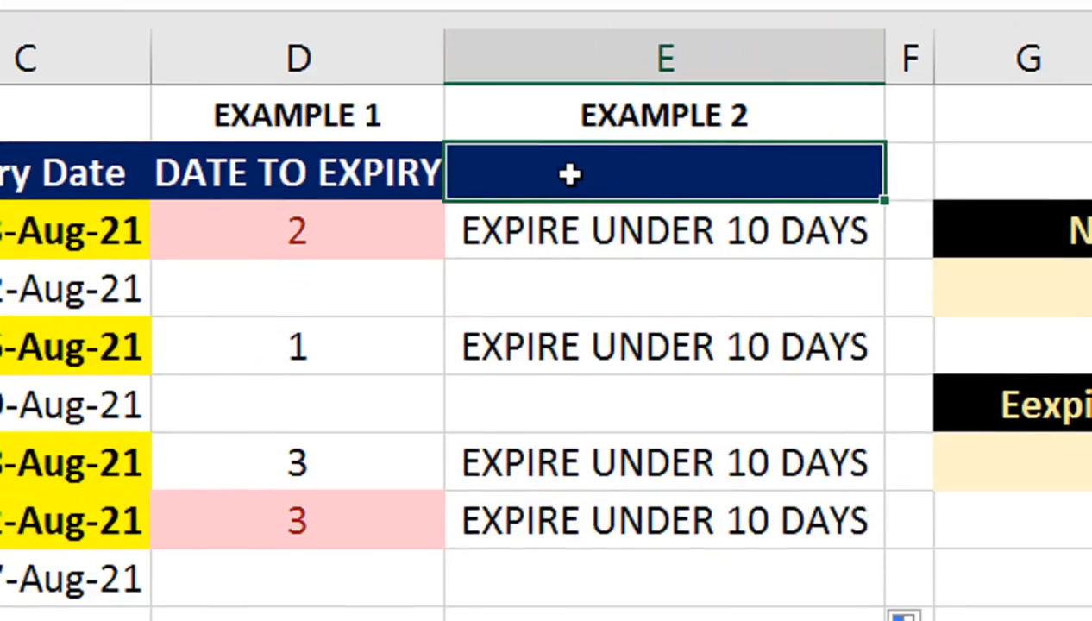
type("REMINF")
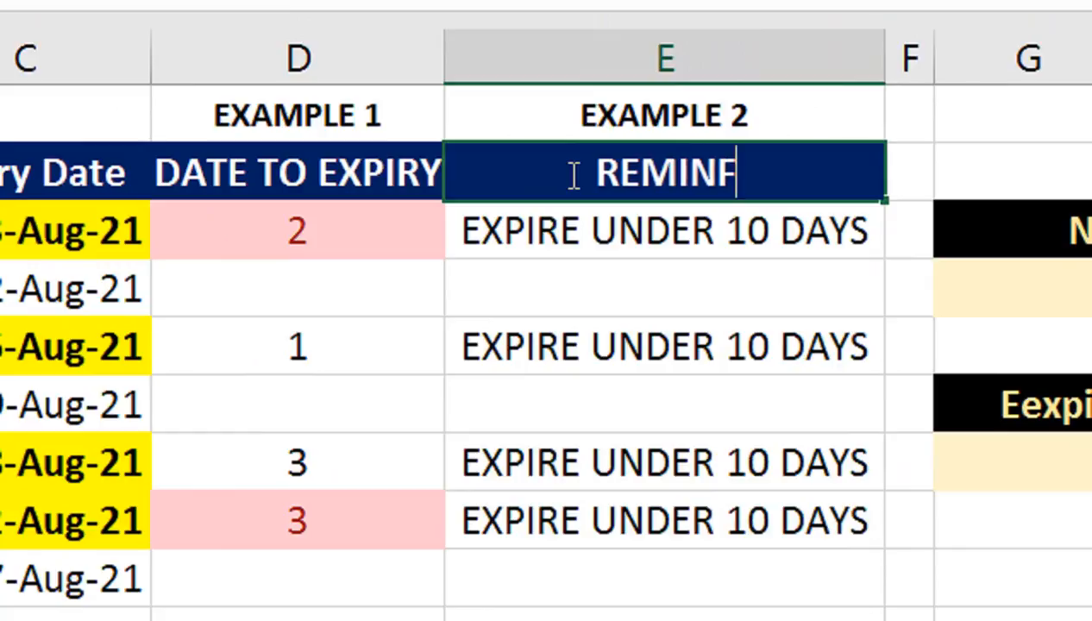
key("BackSpace")
type("DR")
key("BackSpace")
type("W")
key("BackSpace")
type("ER")
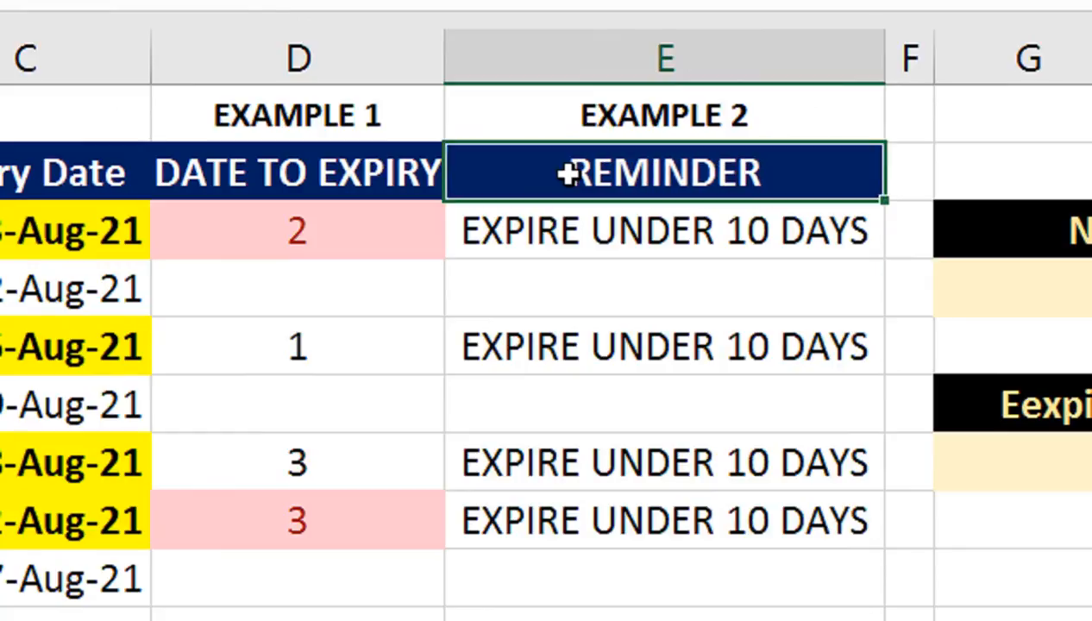
key("Return")
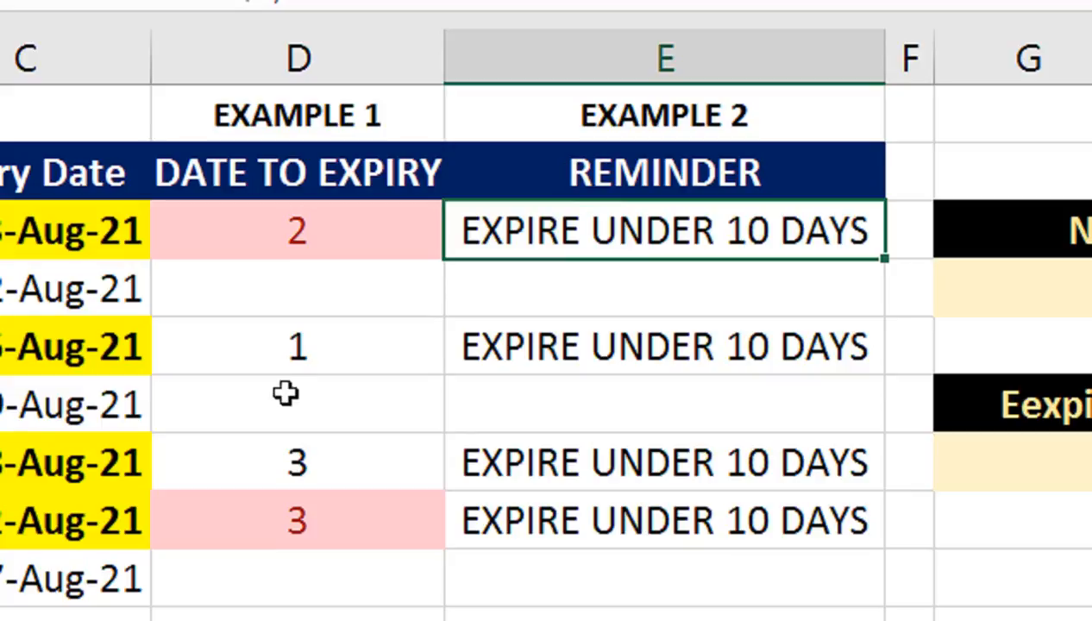